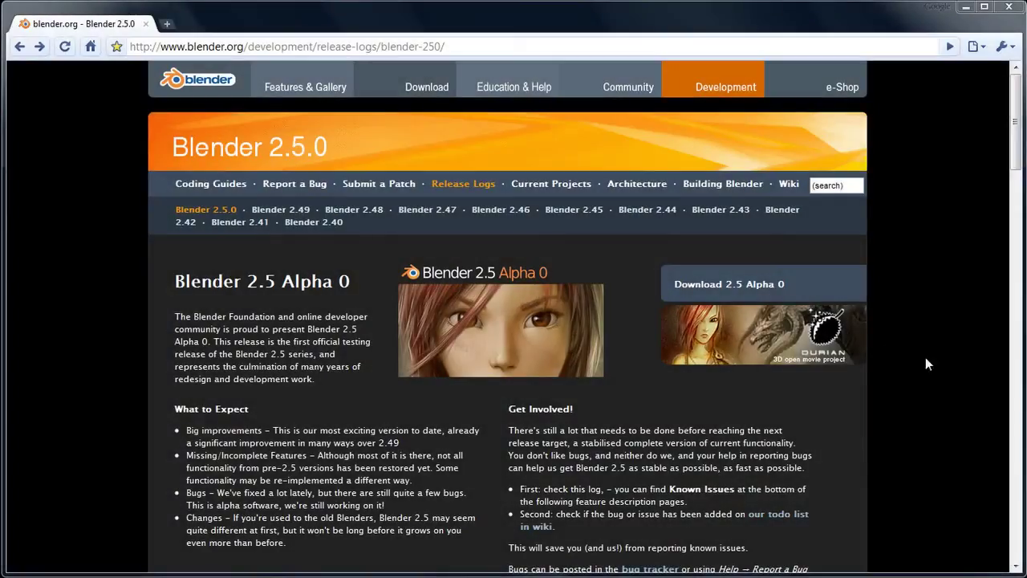
- Open the Blender 2.5 Alpha 0 download page and look through the builds offered for each platform
{"action": "left_click", "coordinate": [756, 292]}
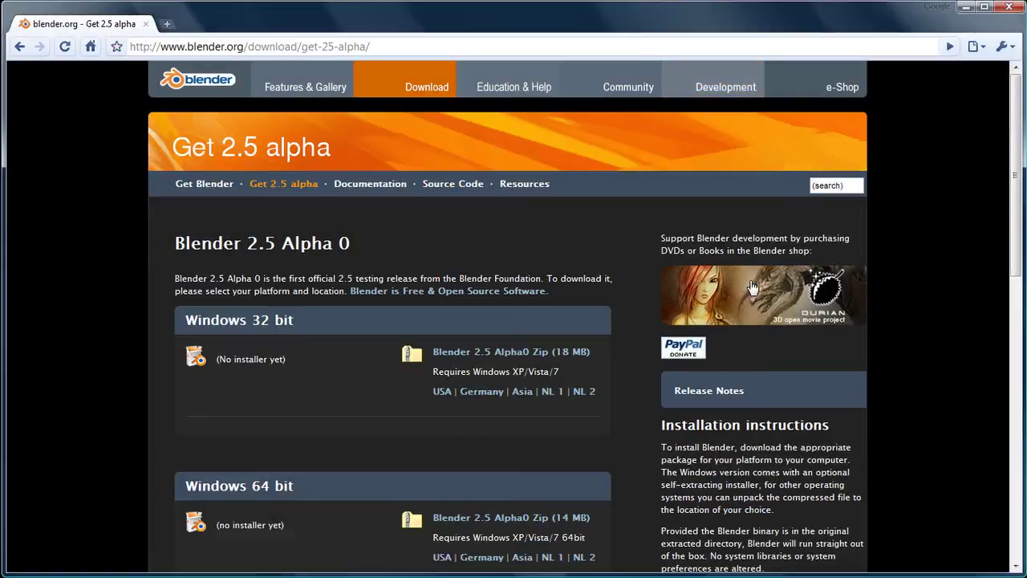
{"action": "left_click_drag", "start_coordinate": [1015, 156], "coordinate": [1015, 434]}
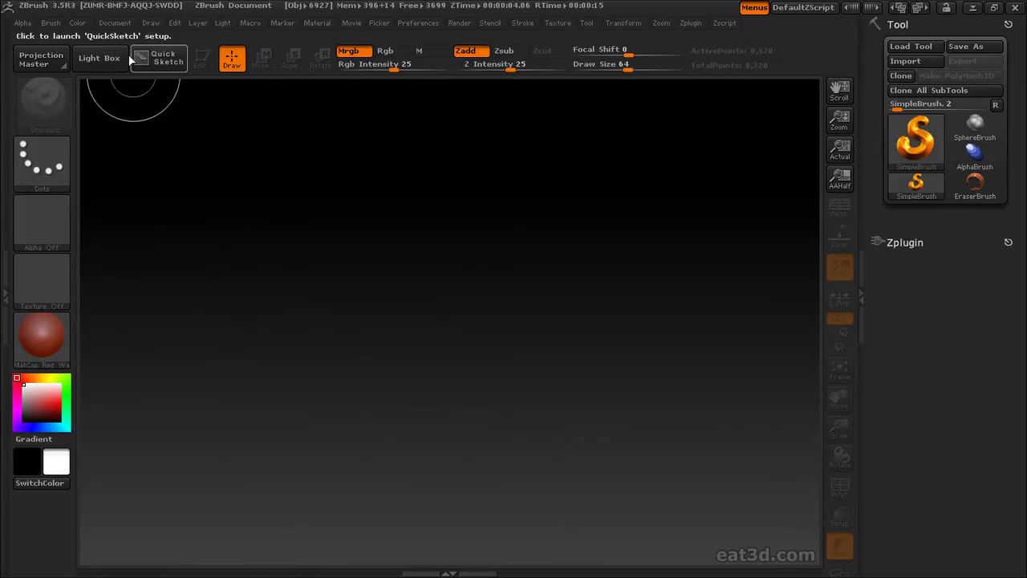
- Turn off proportional sizing for the document and set its width and height to 1024
{"action": "left_click", "coordinate": [114, 24]}
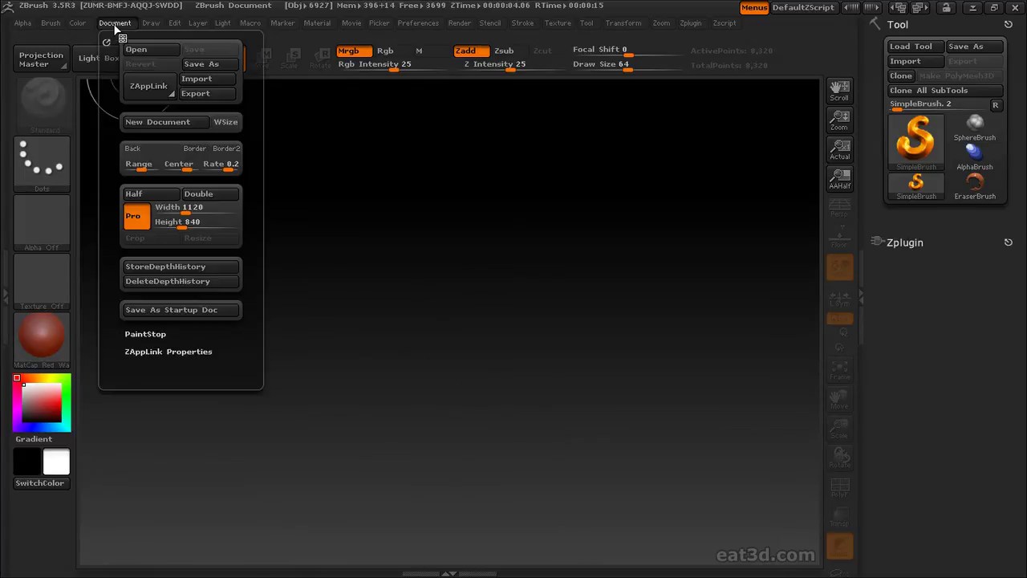
{"action": "left_click", "coordinate": [137, 217]}
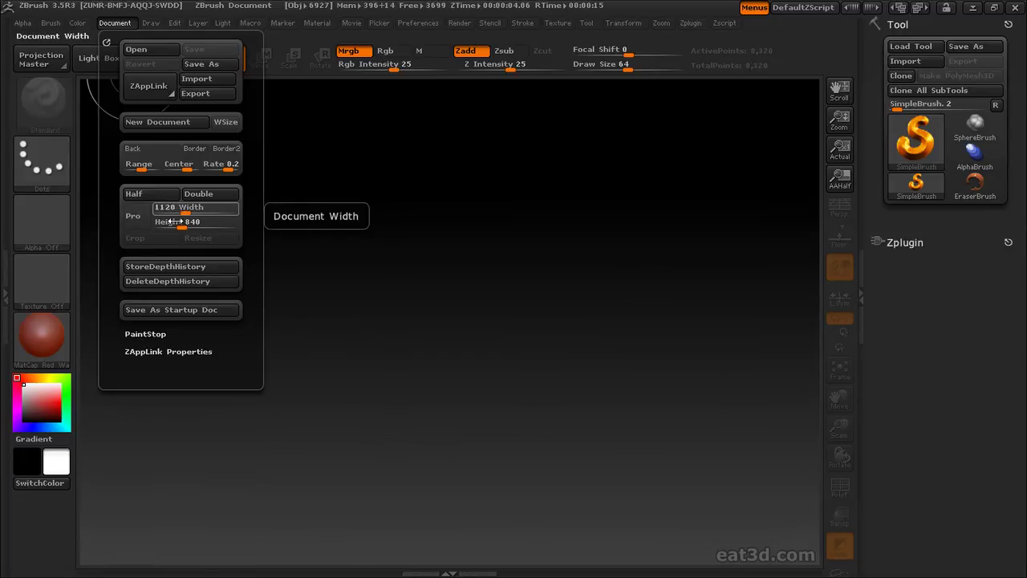
{"action": "left_click", "coordinate": [173, 208]}
{"action": "type", "text": "1024"}
{"action": "left_click", "coordinate": [173, 222]}
{"action": "type", "text": "1024"}
{"action": "left_click", "coordinate": [186, 207]}
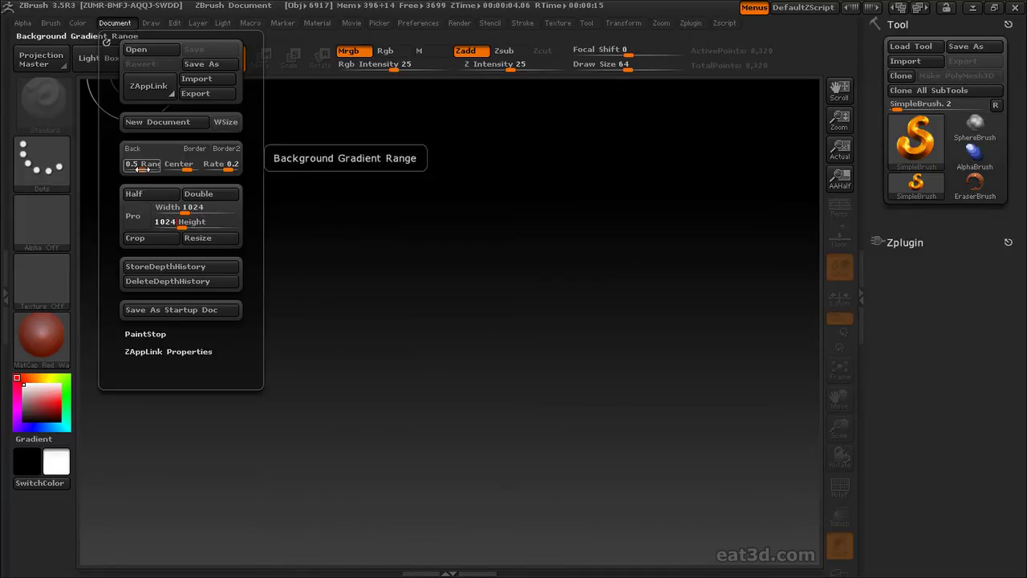
- Give the document a plain white background with a gradient range of 0, and apply the new canvas size
{"action": "left_click_drag", "start_coordinate": [142, 168], "coordinate": [126, 171]}
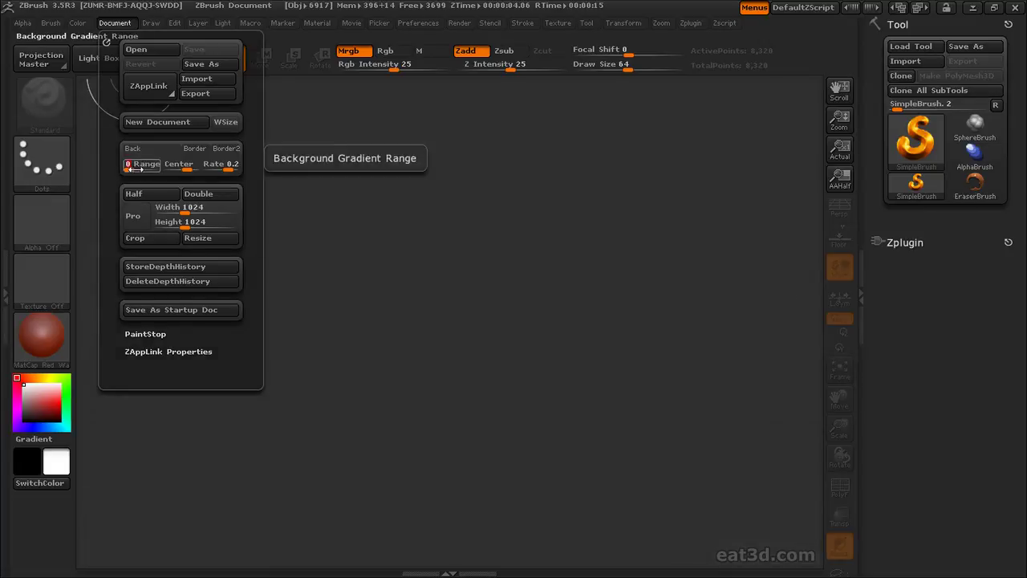
{"action": "left_click", "coordinate": [148, 152]}
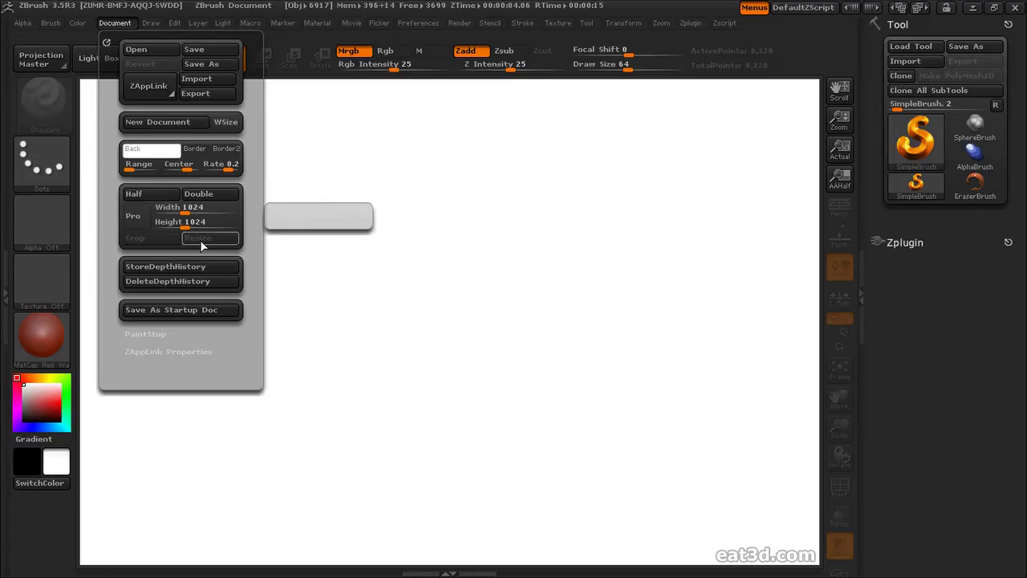
{"action": "left_click_drag", "start_coordinate": [839, 118], "coordinate": [680, 207]}
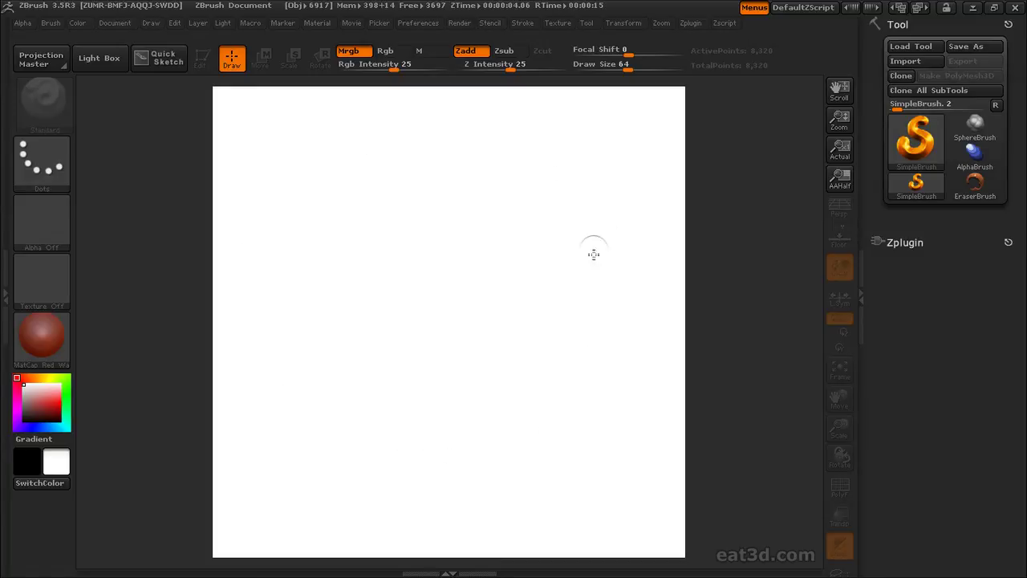
- Choose the Sphere3D mesh as the current tool and convert it to a PolyMesh3D
{"action": "left_click", "coordinate": [918, 151]}
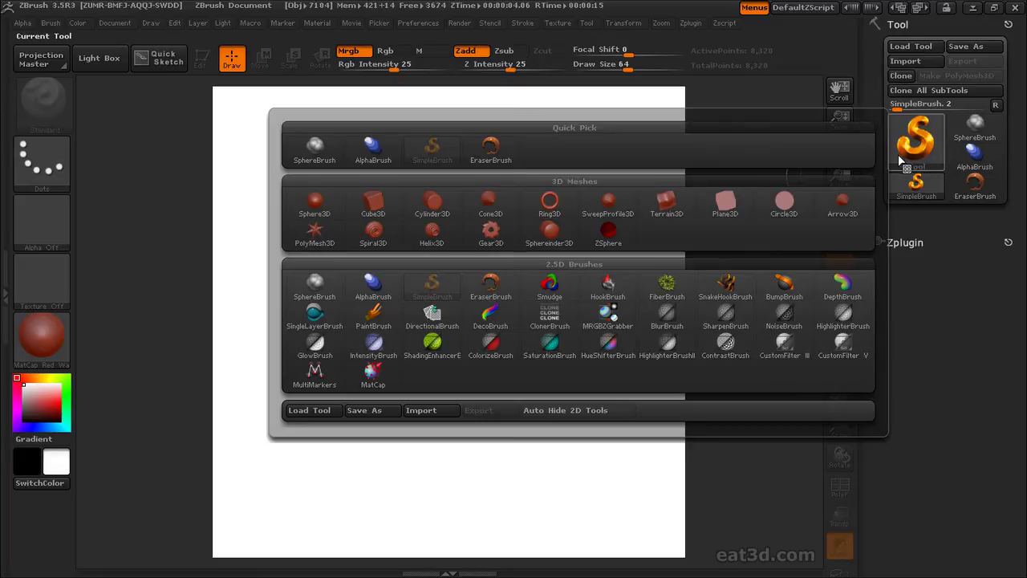
{"action": "left_click", "coordinate": [315, 205]}
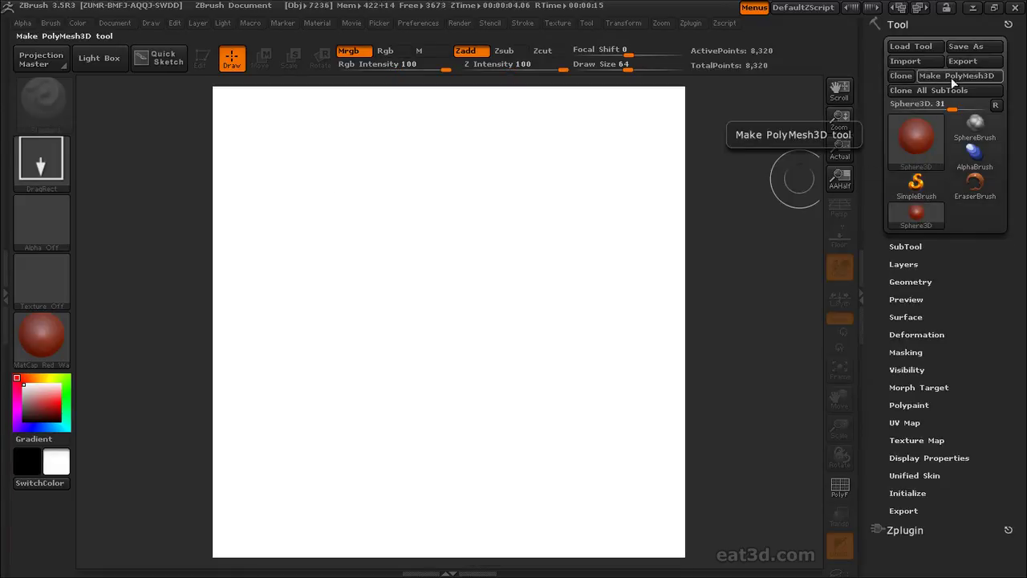
{"action": "left_click", "coordinate": [973, 75]}
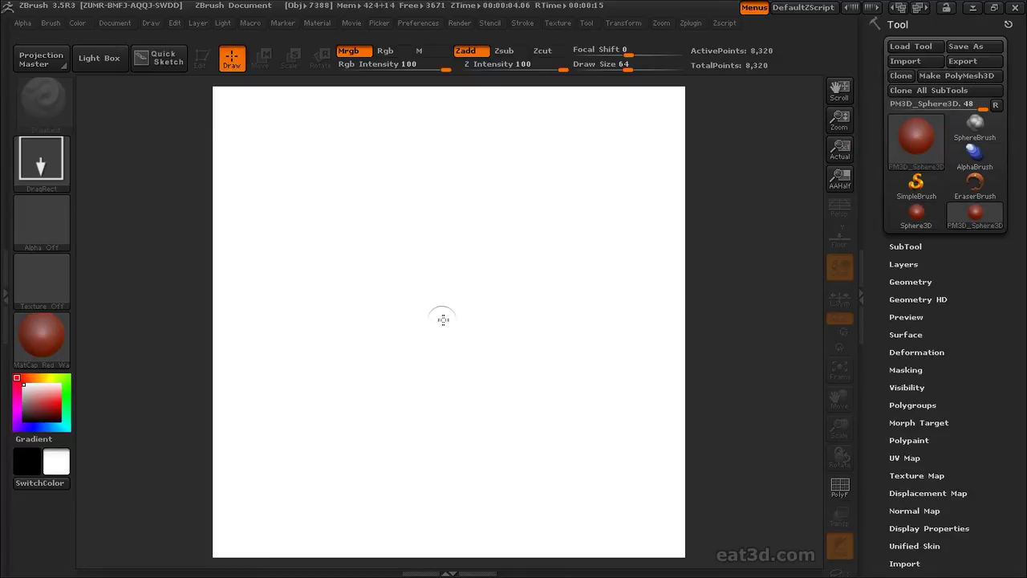
- Draw the sphere on the canvas, put it in Edit mode and position it to fill the white square
{"action": "left_click_drag", "start_coordinate": [441, 311], "coordinate": [462, 556]}
{"action": "key", "text": "t"}
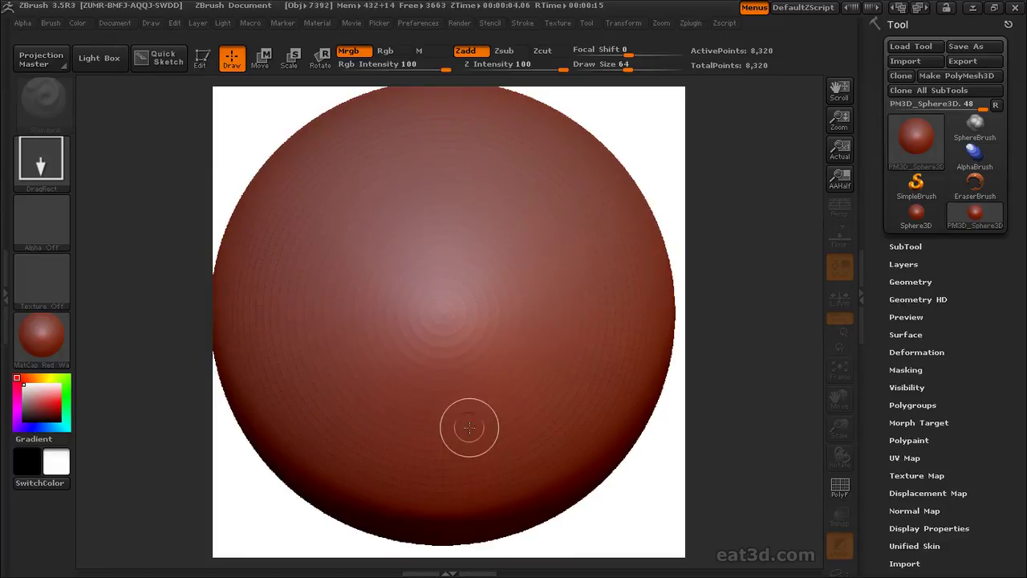
{"action": "key", "text": "t"}
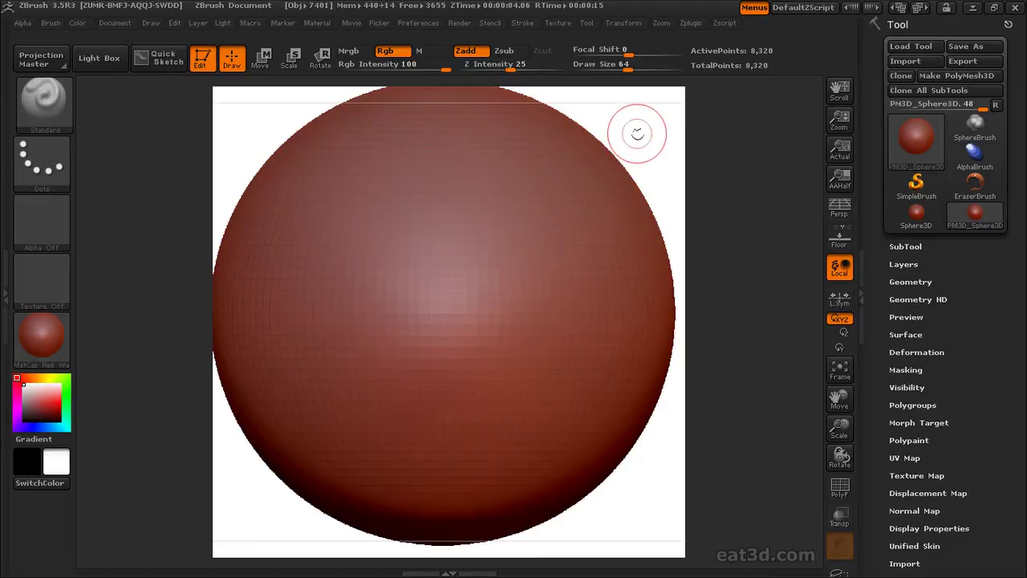
{"action": "left_click_drag", "start_coordinate": [638, 134], "coordinate": [643, 144]}
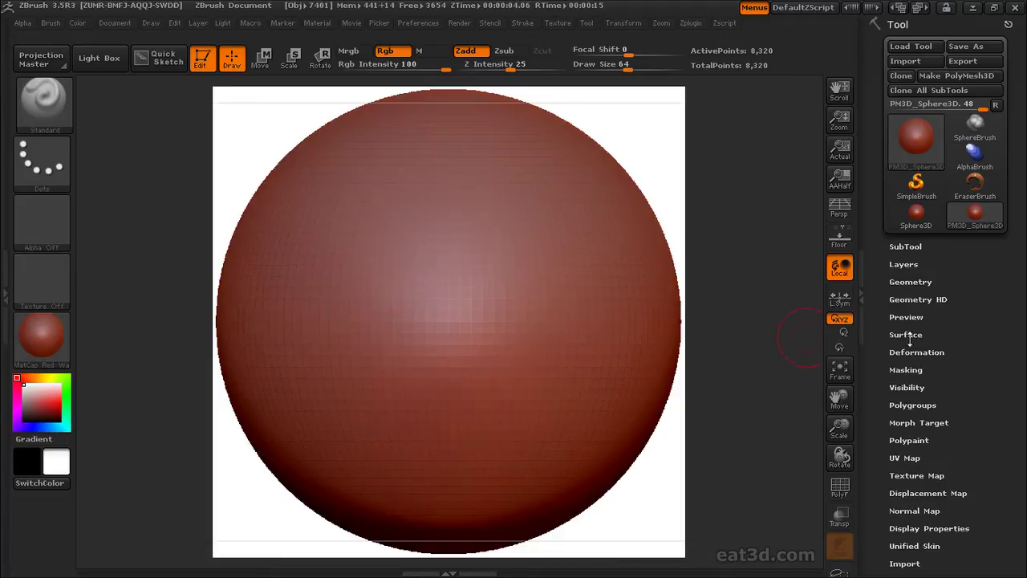
- Subdivide the sphere's geometry up to subdivision level 5 for a smooth surface
{"action": "left_click", "coordinate": [912, 281]}
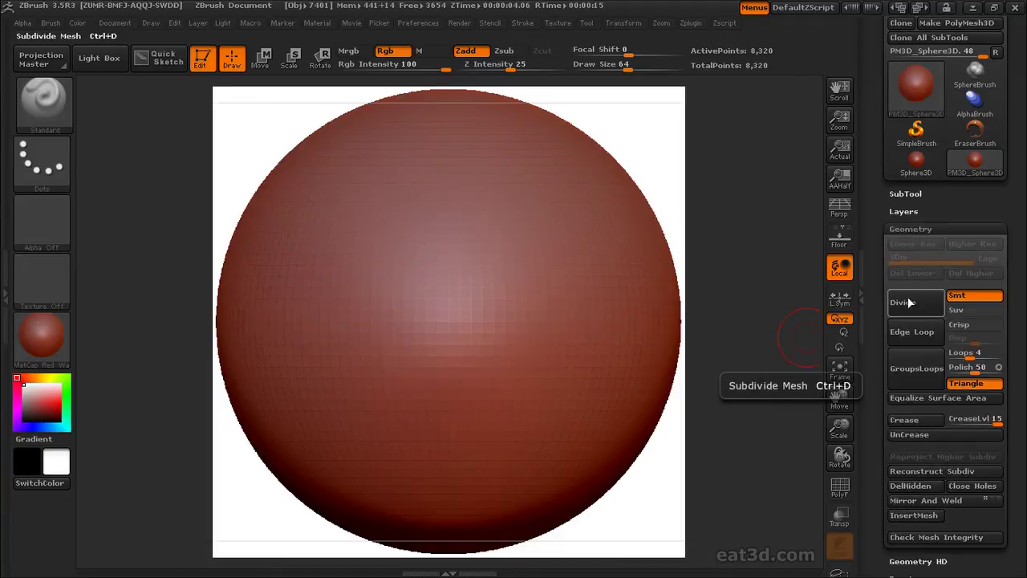
{"action": "left_click", "coordinate": [920, 310]}
{"action": "left_click", "coordinate": [918, 311]}
{"action": "left_click", "coordinate": [917, 307]}
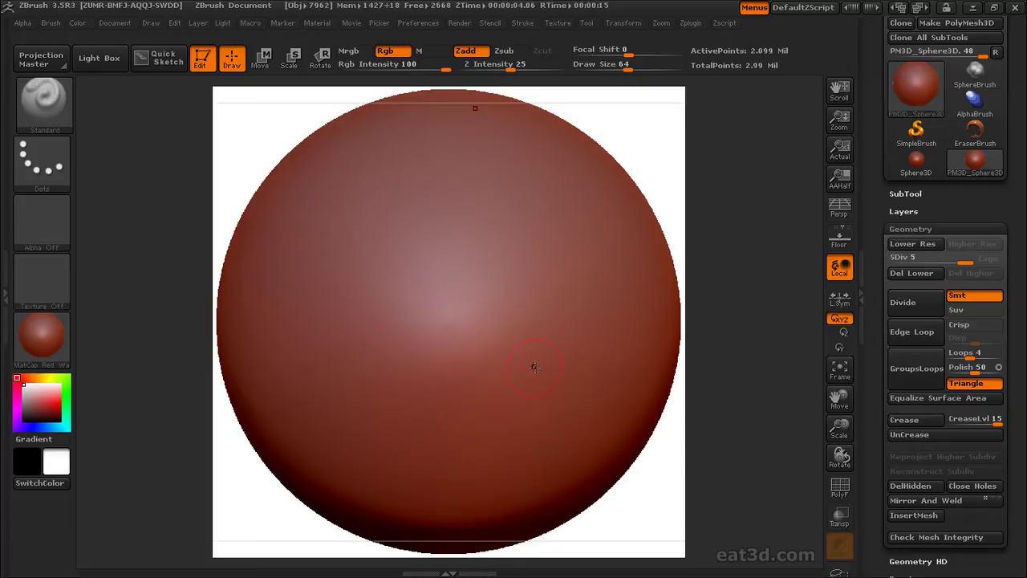
{"action": "left_click", "coordinate": [45, 351]}
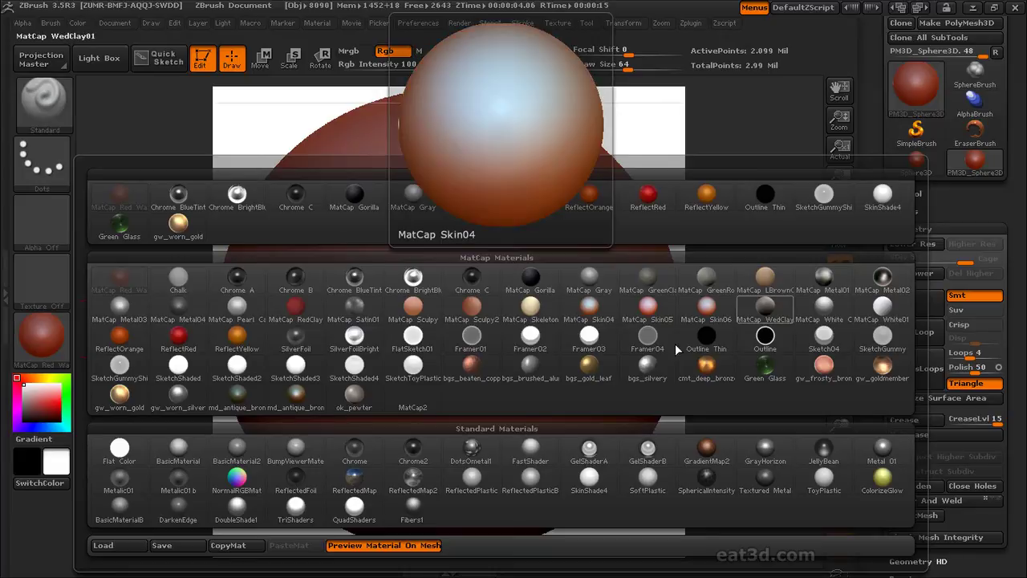
{"action": "left_click", "coordinate": [237, 337]}
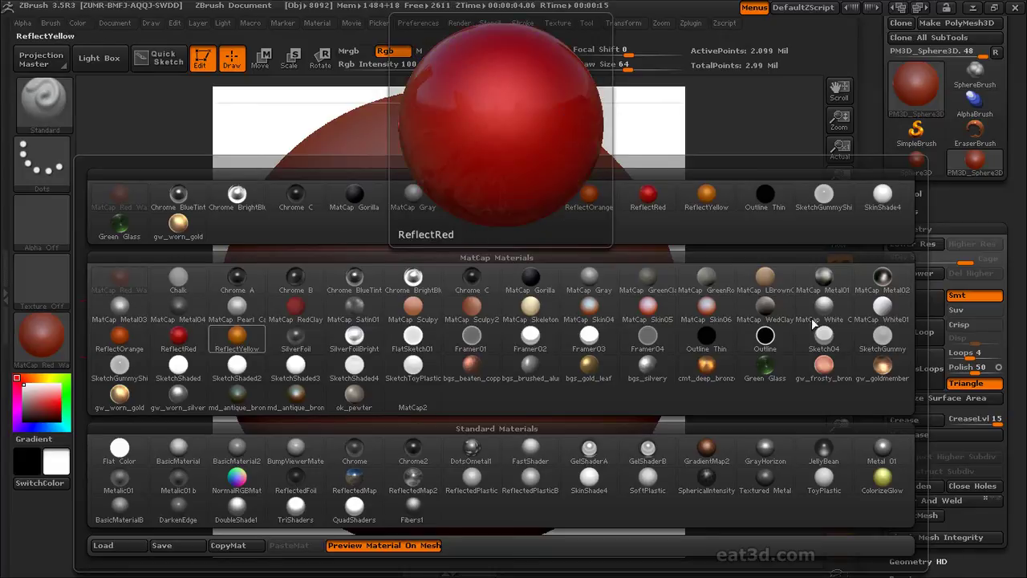
{"action": "left_click", "coordinate": [237, 395]}
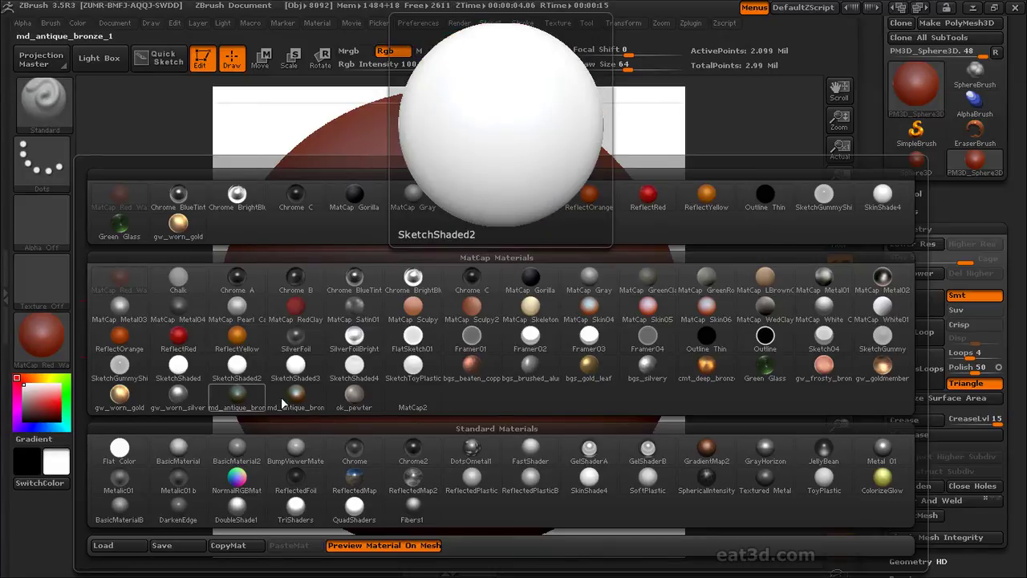
{"action": "left_click", "coordinate": [177, 371]}
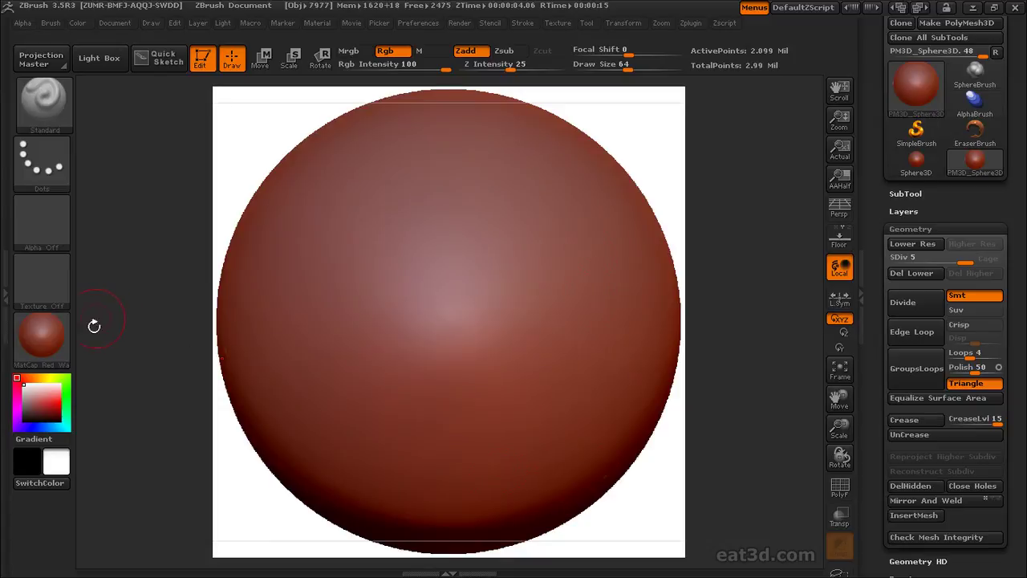
- Grab the document with the red wax sphere as a new texture and check its preview
{"action": "left_click", "coordinate": [42, 285]}
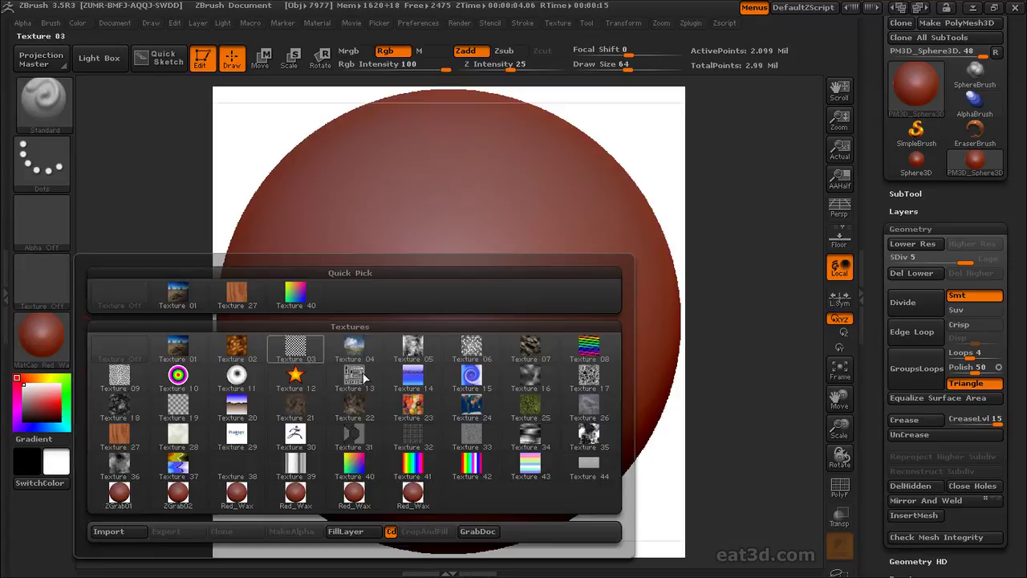
{"action": "left_click", "coordinate": [473, 533]}
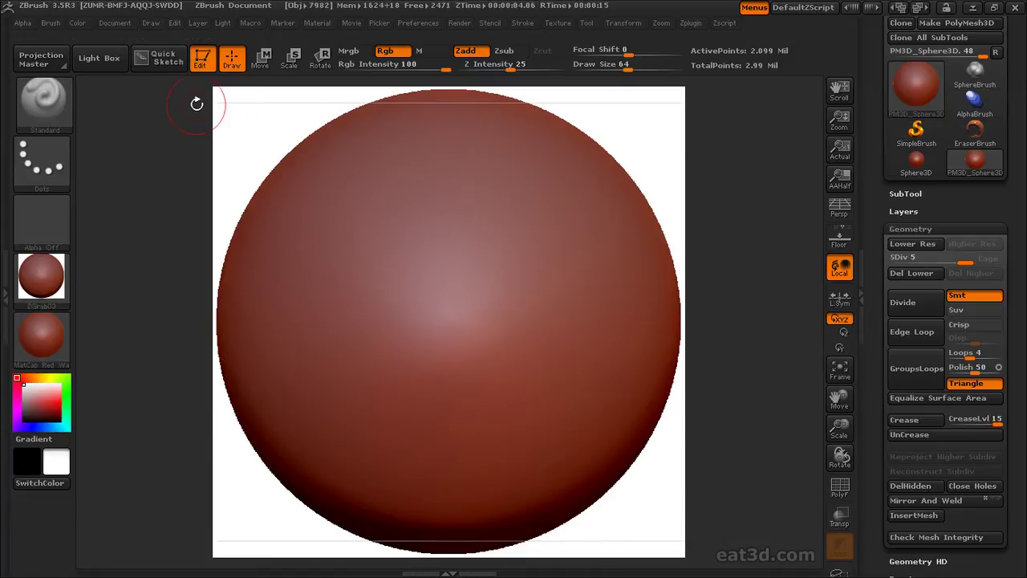
{"action": "mouse_move", "coordinate": [40, 290]}
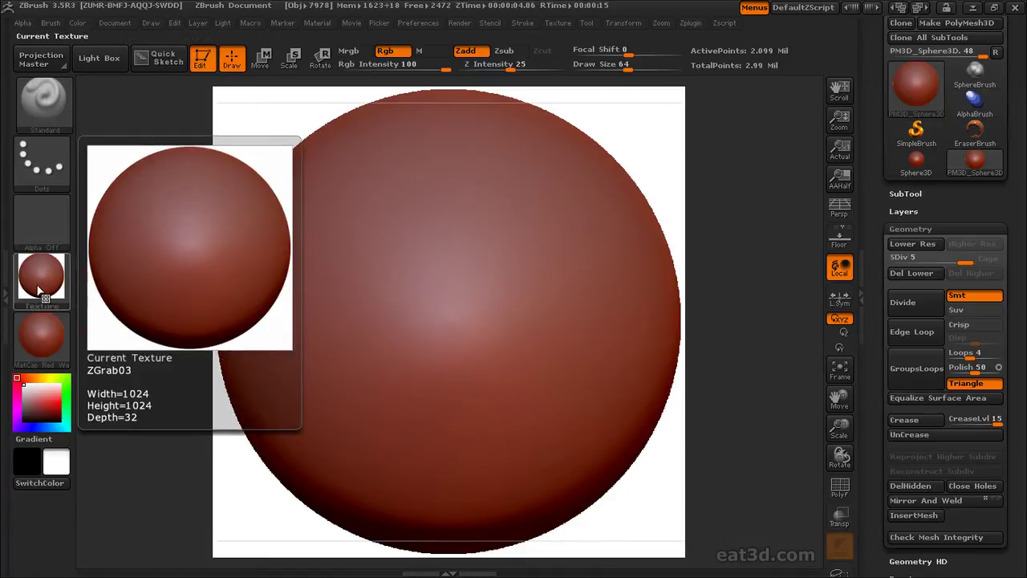
- Export the grabbed texture as Red_wax.psd to the Blender_MatCaps folder, without a separate material-index channel
{"action": "left_click", "coordinate": [558, 23]}
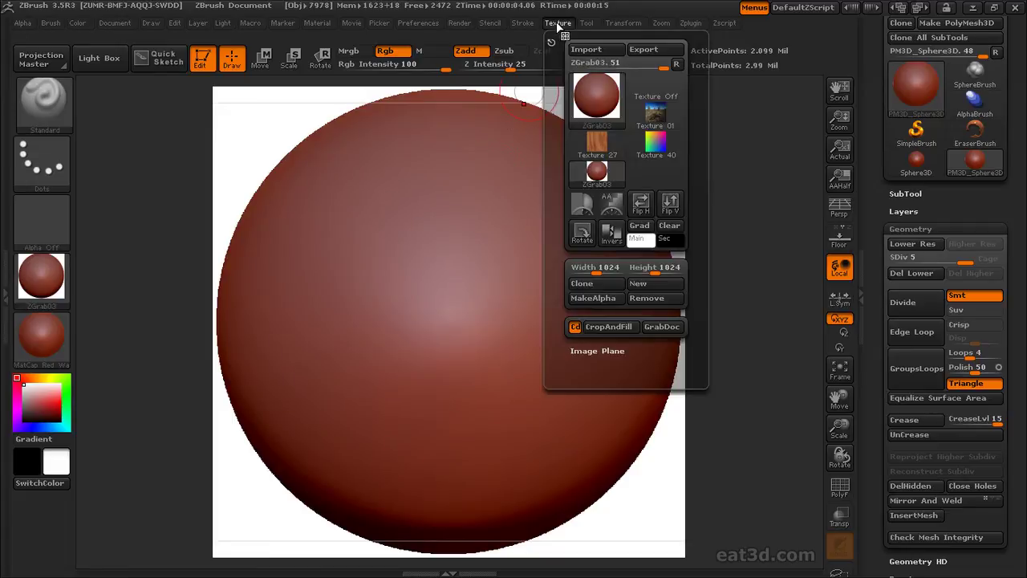
{"action": "left_click", "coordinate": [643, 51]}
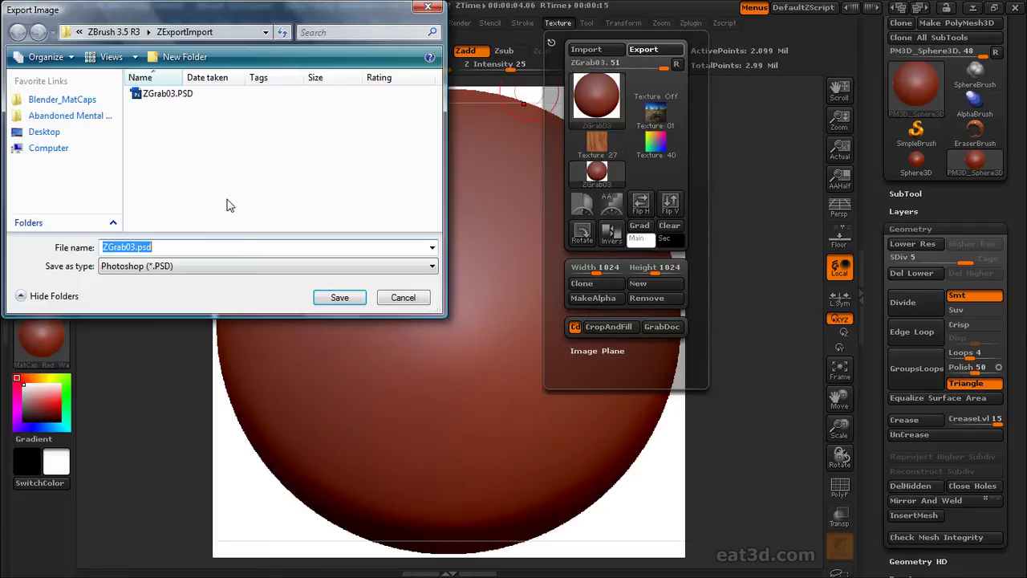
{"action": "left_click_drag", "start_coordinate": [133, 246], "coordinate": [60, 251]}
{"action": "type", "text": "R"}
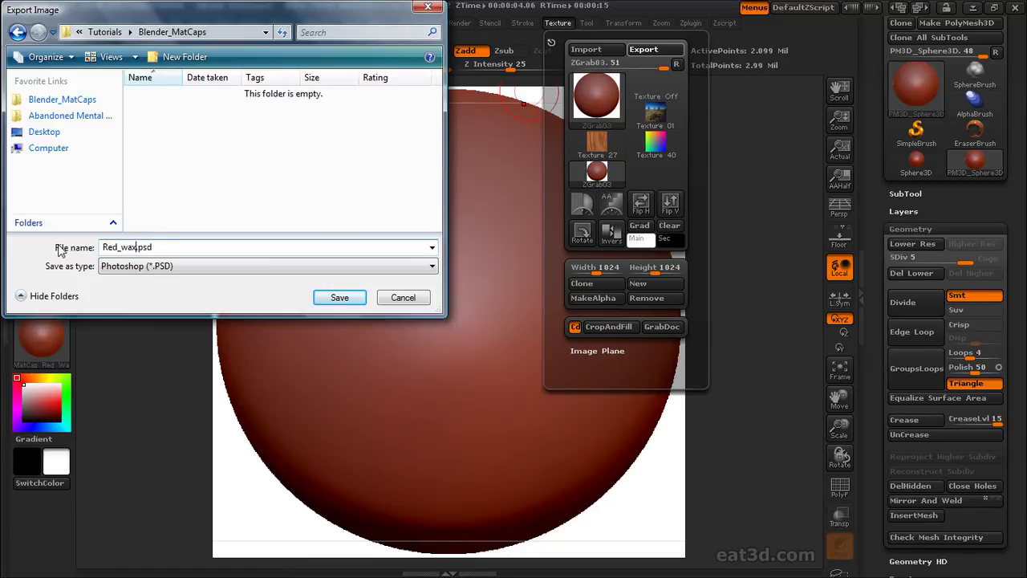
{"action": "type", "text": "ed_wax"}
{"action": "key", "text": "Return"}
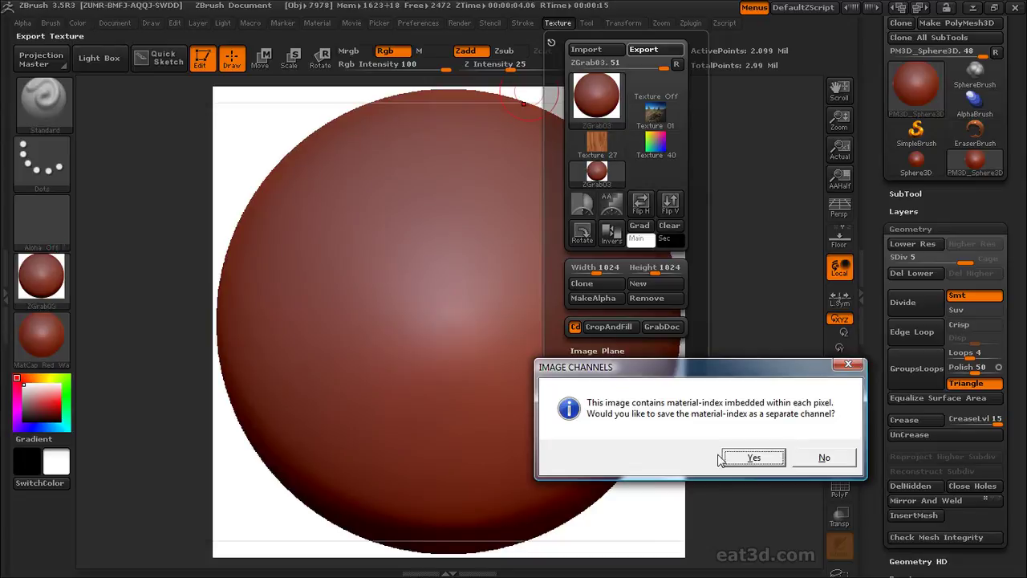
{"action": "left_click", "coordinate": [822, 456]}
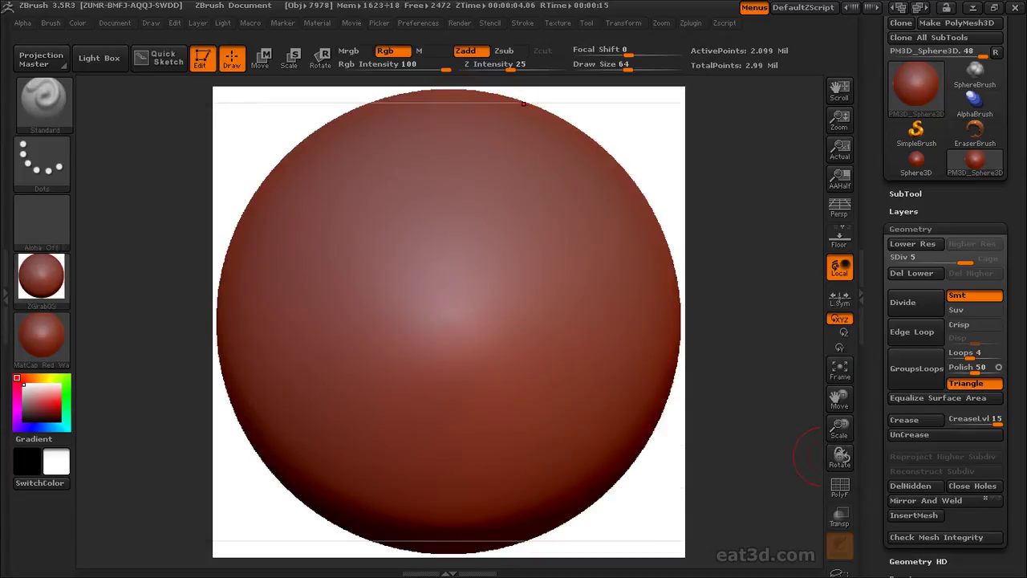
- Open the exported Red_wax.psd in Photoshop and enlarge the image to fit the window
{"action": "key", "text": "alt+Tab"}
{"action": "double_click", "coordinate": [357, 229]}
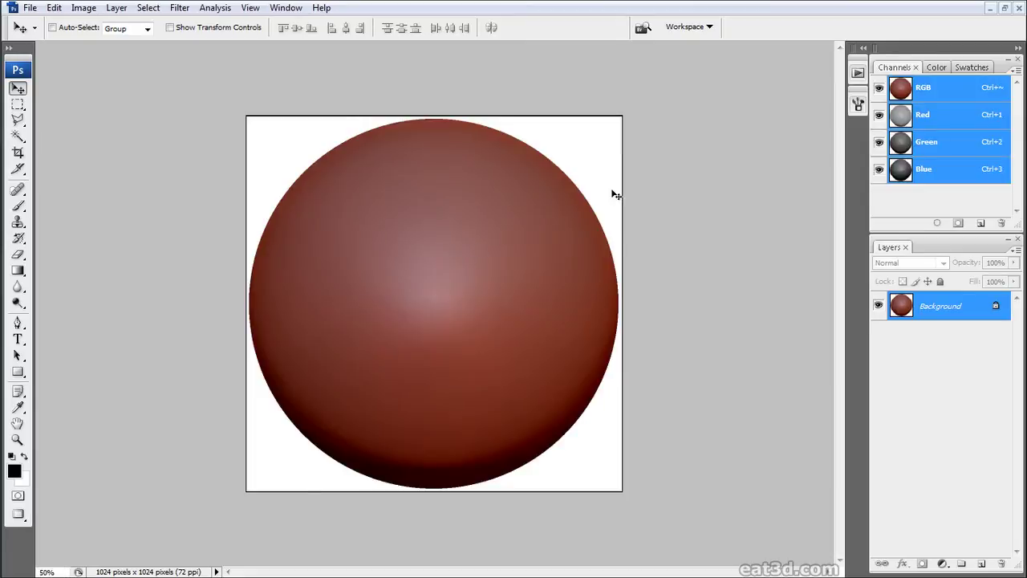
{"action": "key", "text": "ctrl+0"}
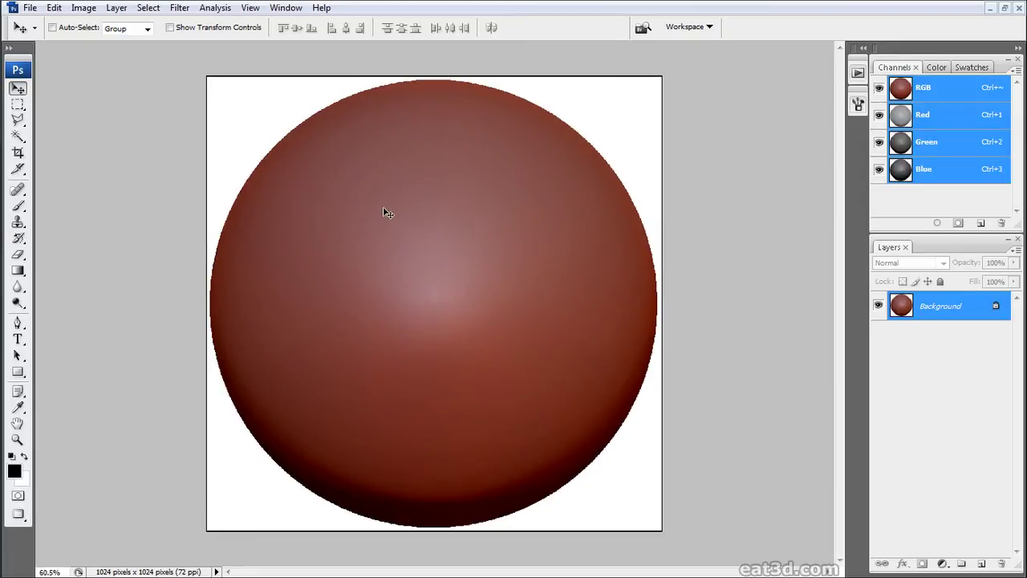
{"action": "key", "text": "ctrl+0"}
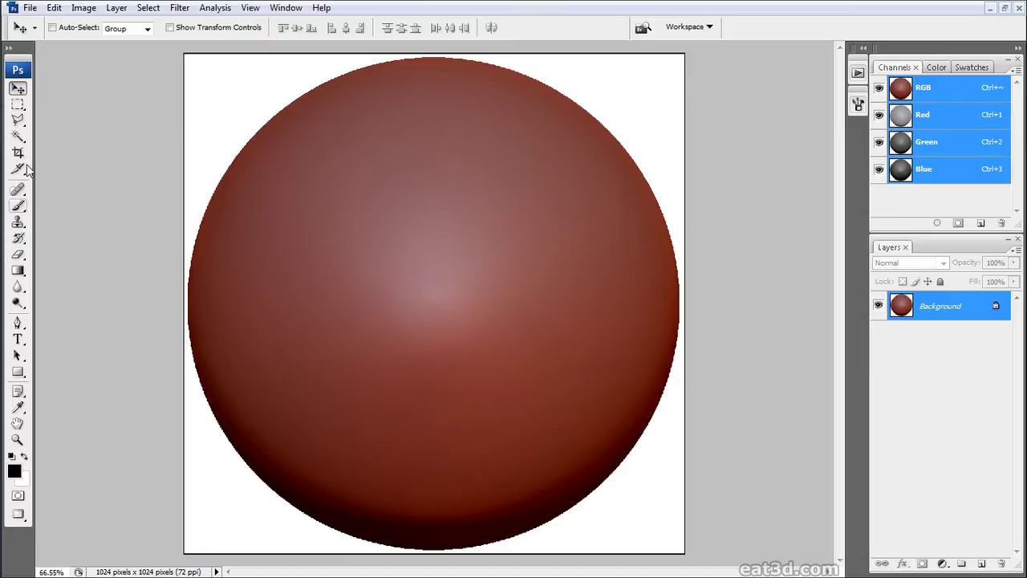
- Marquee-select thin strips along the image's upper and lower edges, subtracting a small area beneath the sphere from the selection
{"action": "left_click", "coordinate": [17, 106]}
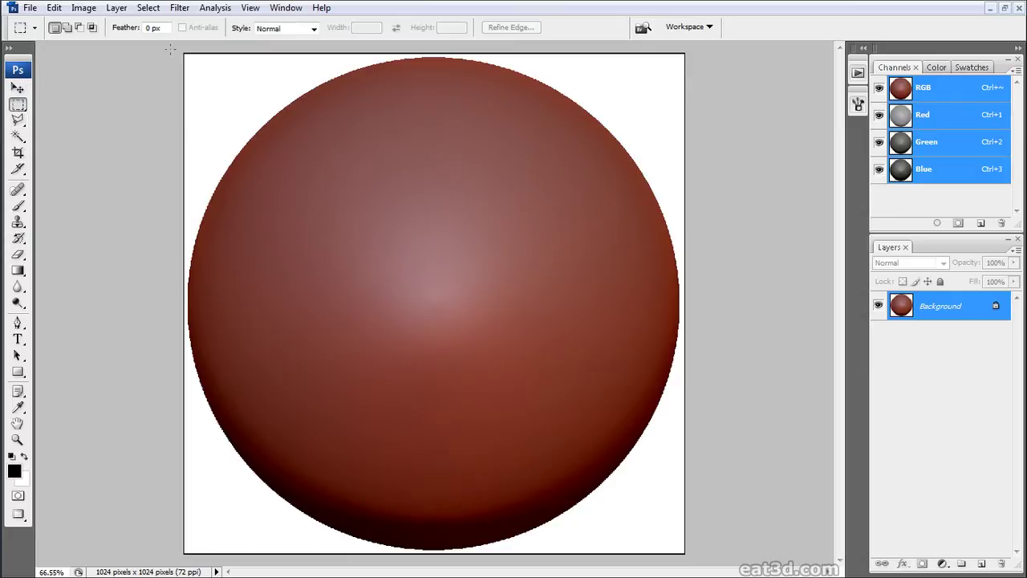
{"action": "left_click_drag", "start_coordinate": [720, 52], "coordinate": [178, 56]}
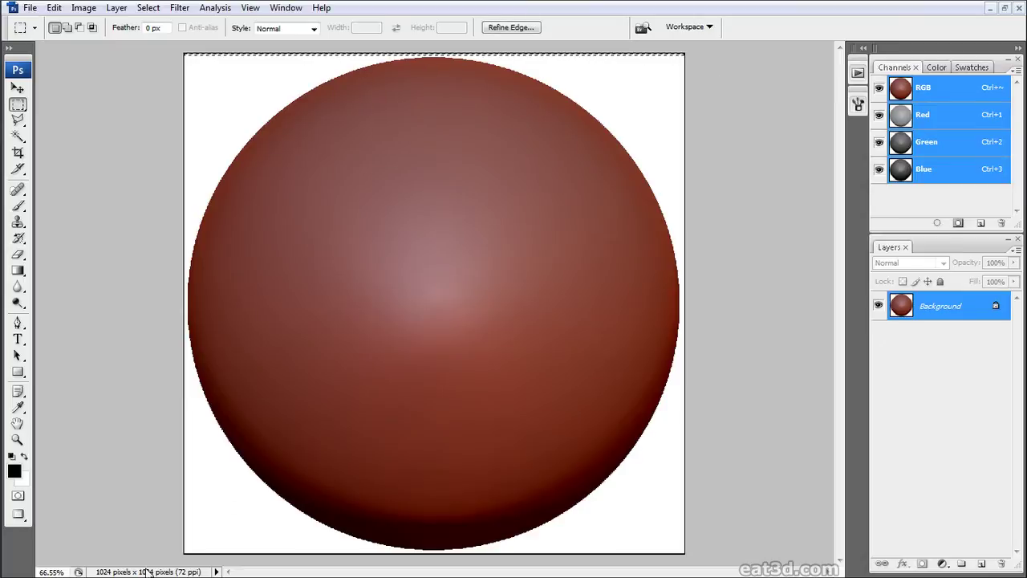
{"action": "left_click_drag", "start_coordinate": [186, 552], "coordinate": [686, 554], "text": "shift"}
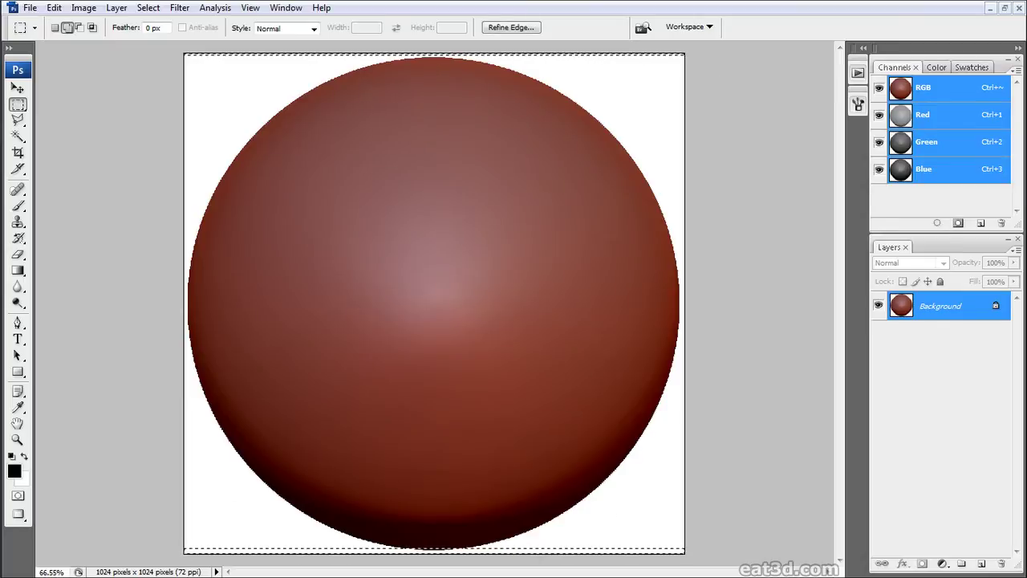
{"action": "left_click_drag", "start_coordinate": [397, 529], "coordinate": [480, 553], "text": "alt"}
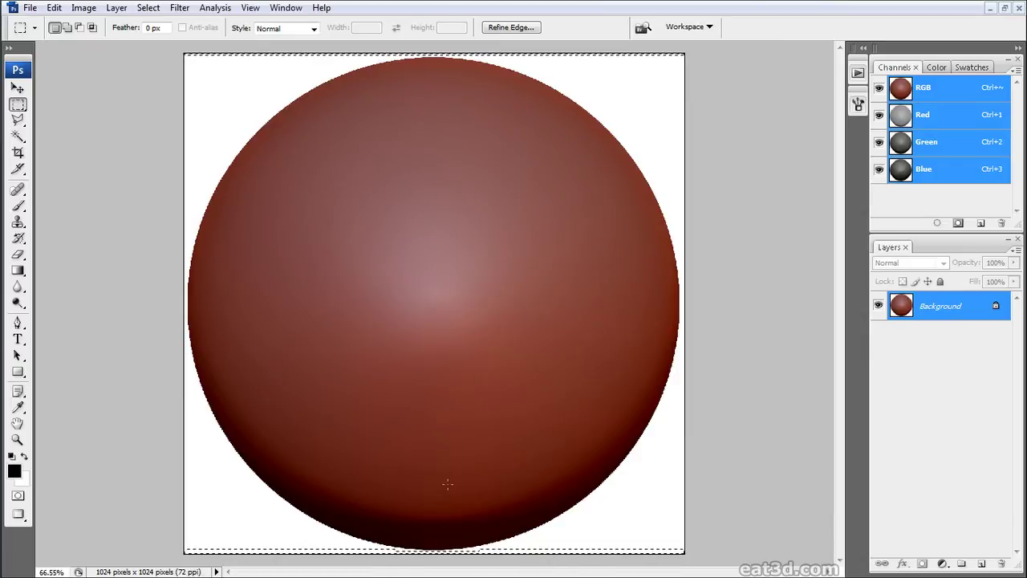
- Clear the marquee selection and convert the locked Background into a regular layer named Layer 0
{"action": "key", "text": "ctrl+d"}
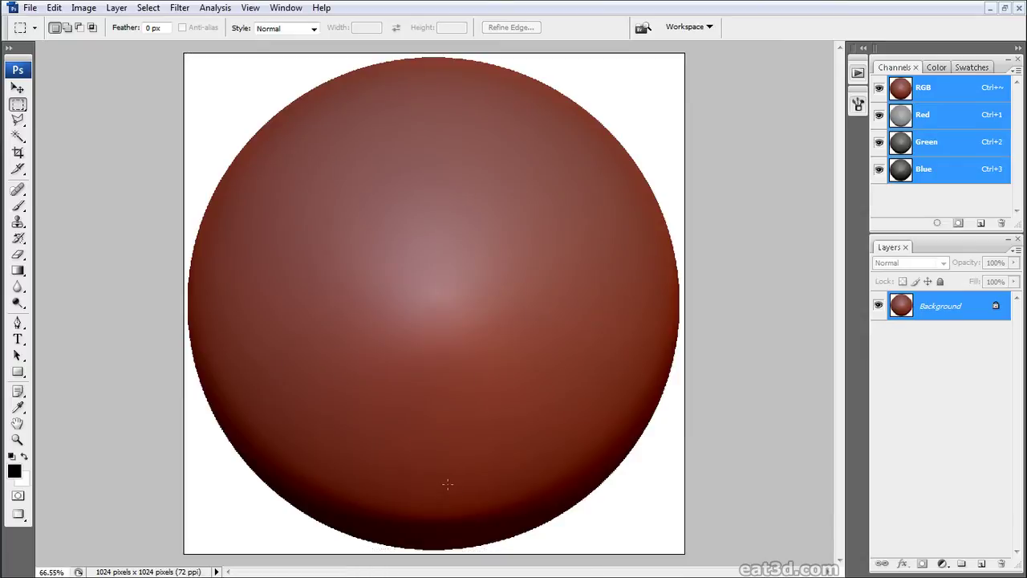
{"action": "double_click", "coordinate": [938, 307]}
{"action": "left_click", "coordinate": [811, 252]}
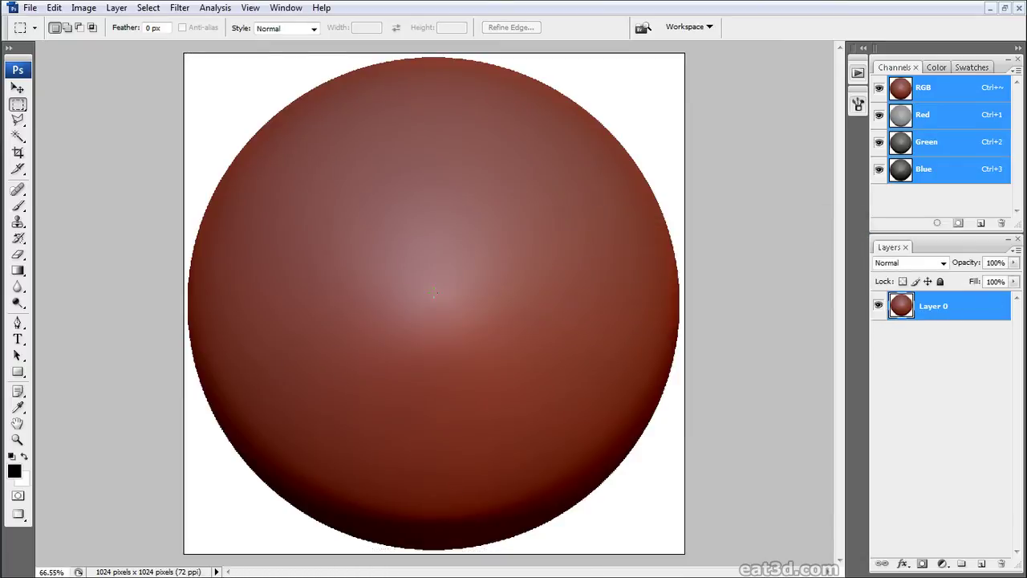
- Mask out the white area around the sphere using an inverted Magic Wand selection, and apply the layer mask
{"action": "left_click", "coordinate": [17, 137]}
{"action": "left_click", "coordinate": [265, 90]}
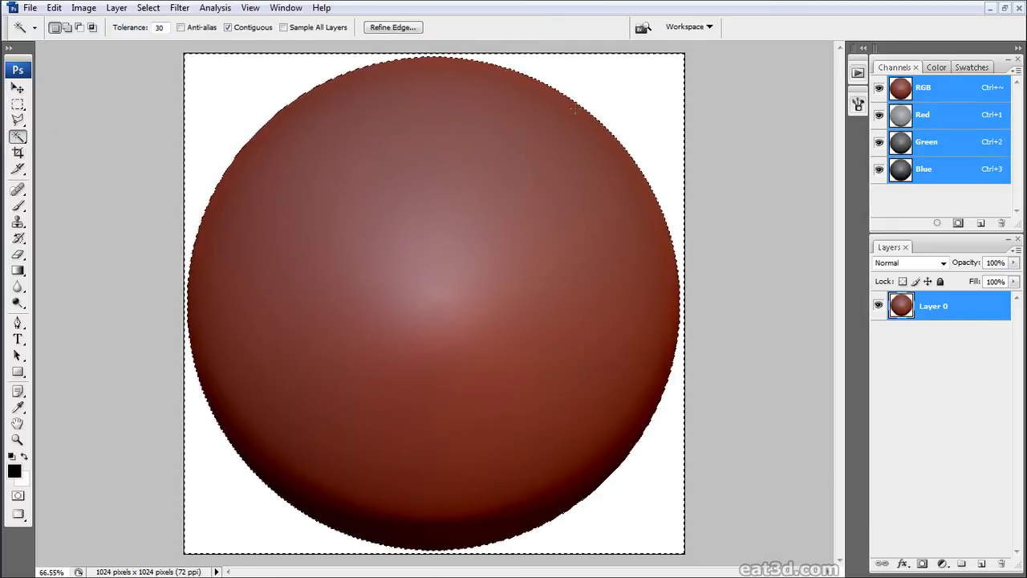
{"action": "left_click", "coordinate": [922, 563]}
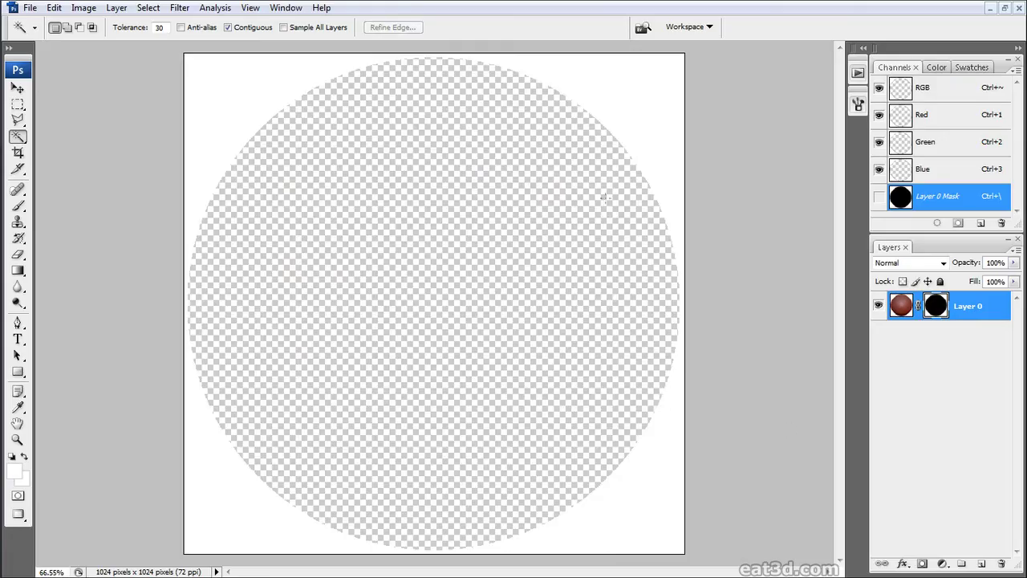
{"action": "key", "text": "ctrl+z"}
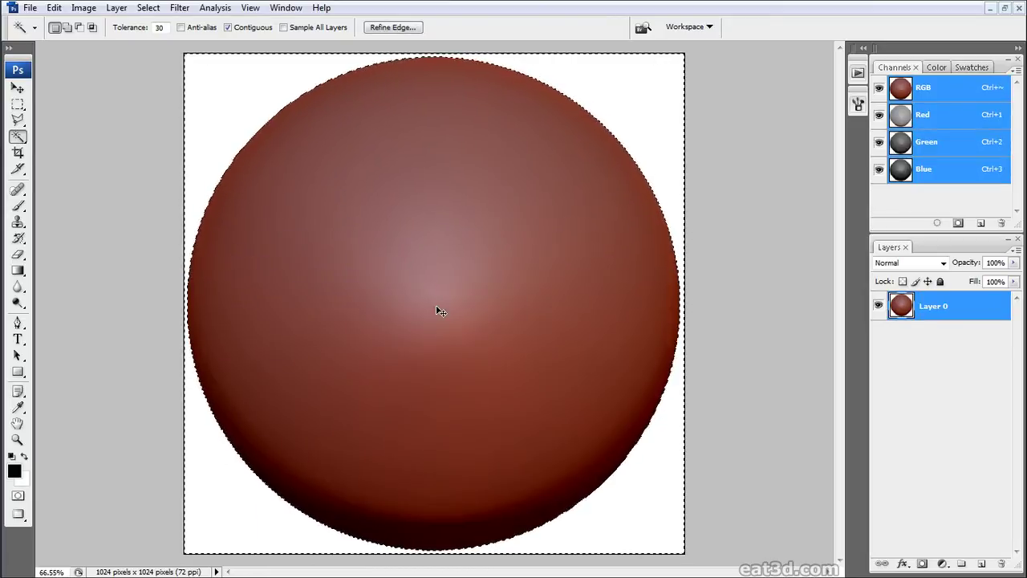
{"action": "key", "text": "ctrl+shift+i"}
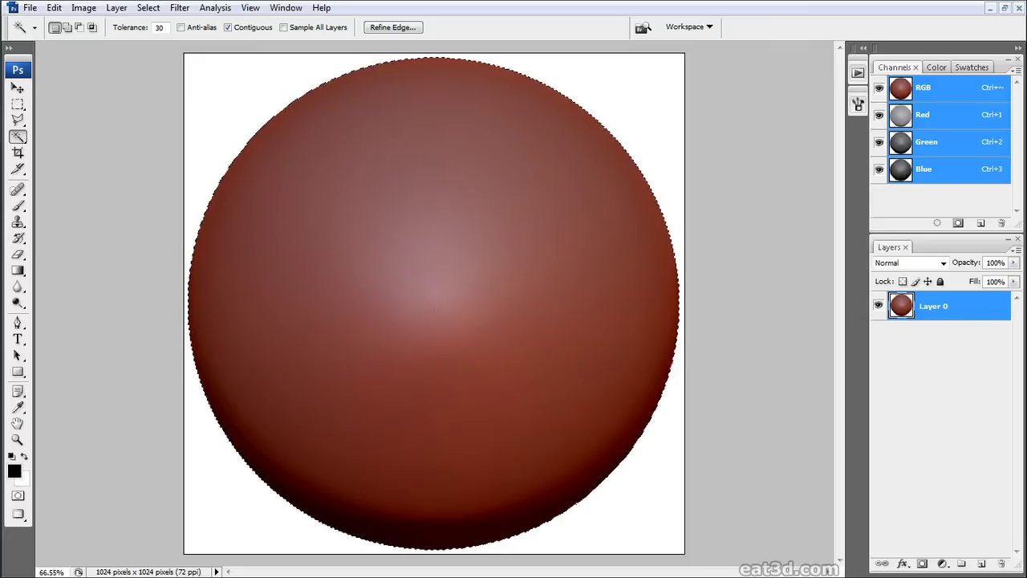
{"action": "left_click", "coordinate": [922, 563]}
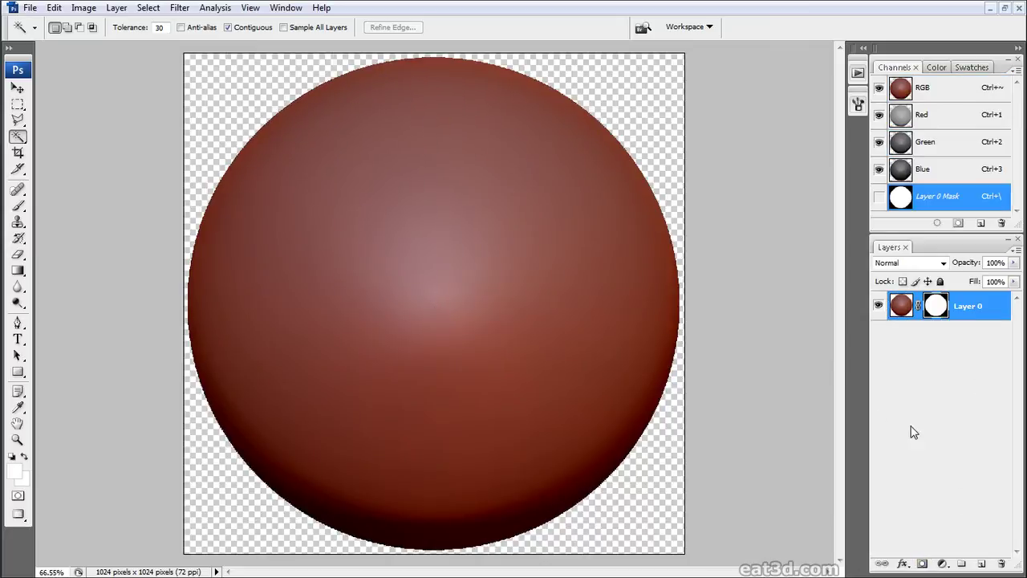
{"action": "right_click", "coordinate": [938, 304]}
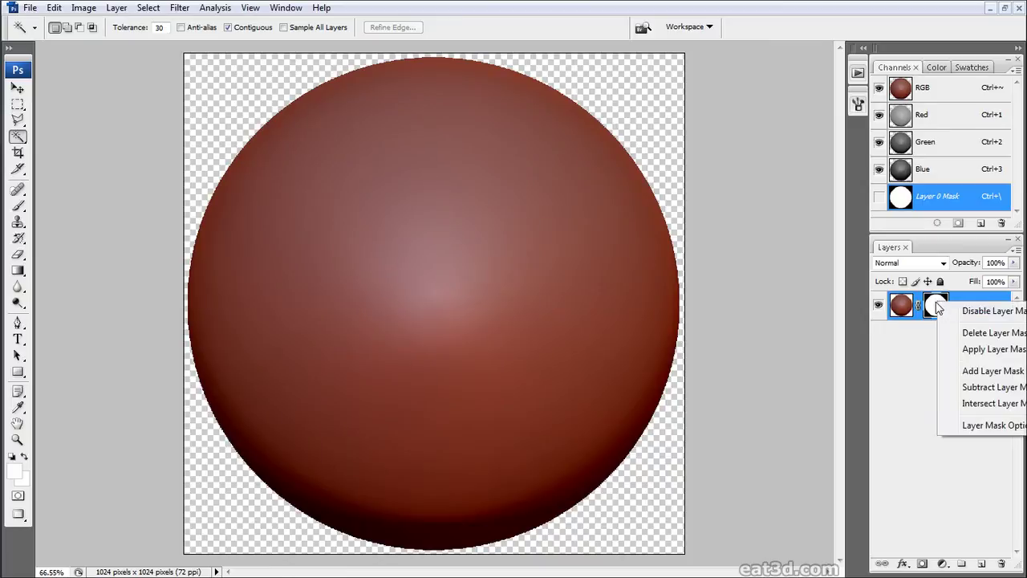
{"action": "left_click", "coordinate": [979, 349]}
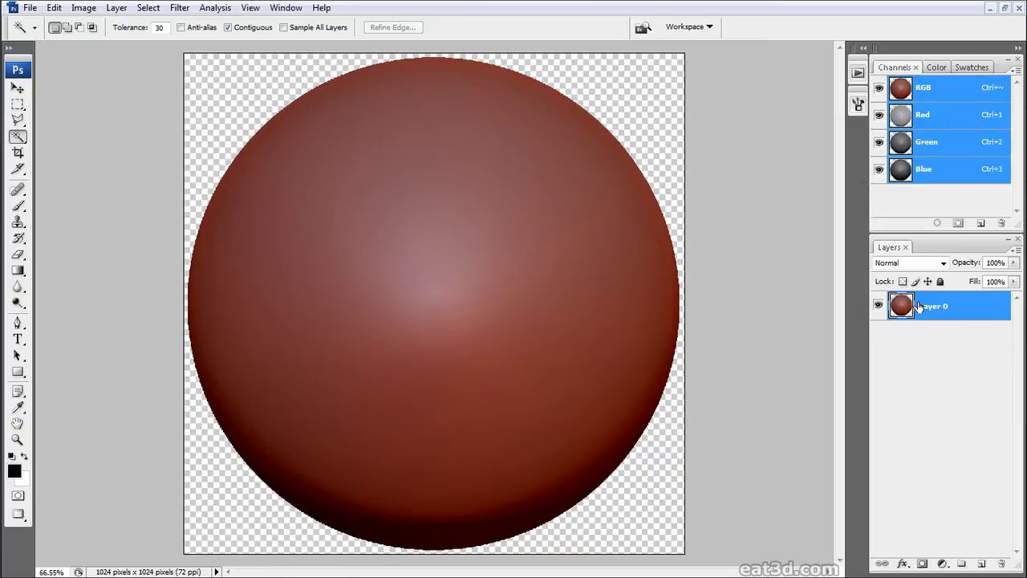
- Add a new layer and sample a mid red from the sphere with the Eyedropper set to 31 by 31 Average
{"action": "left_click", "coordinate": [980, 563]}
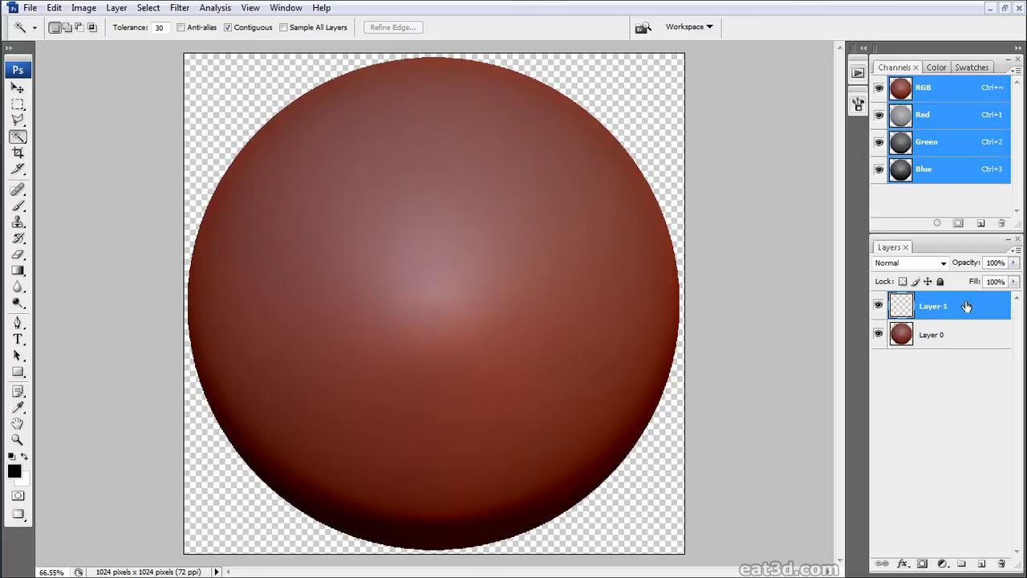
{"action": "left_click", "coordinate": [902, 335], "text": "ctrl"}
{"action": "left_click", "coordinate": [18, 409]}
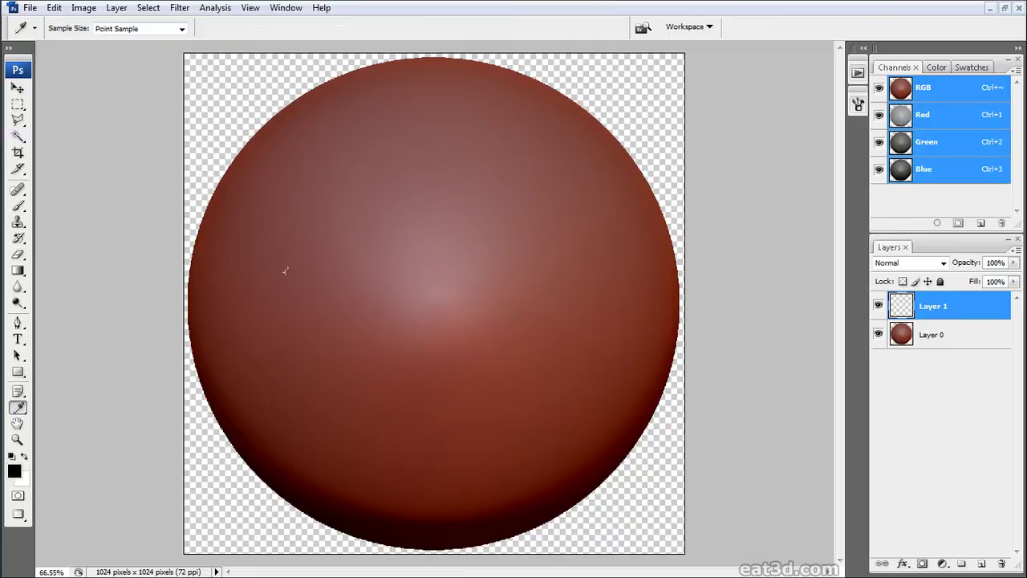
{"action": "left_click", "coordinate": [140, 28]}
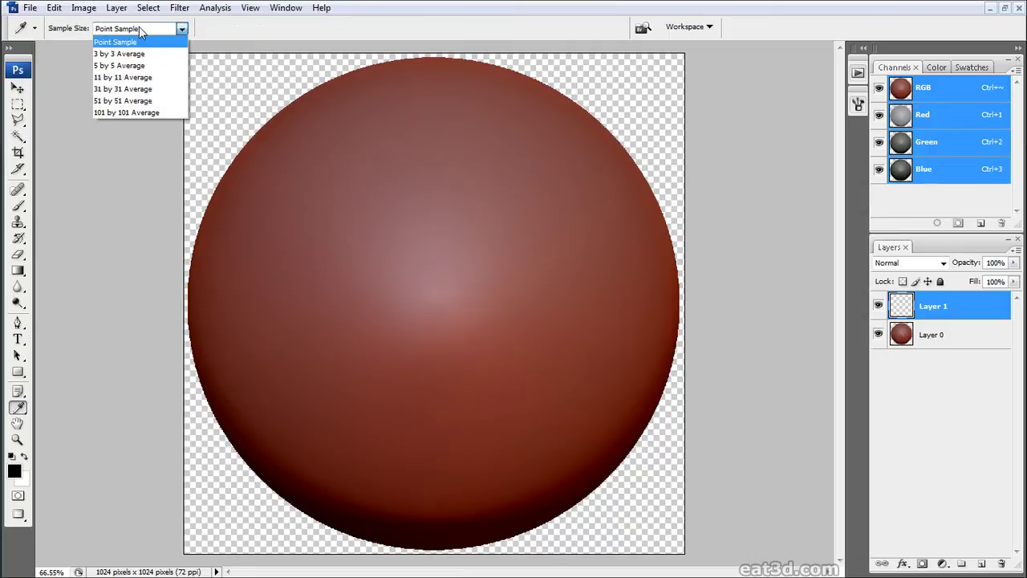
{"action": "left_click", "coordinate": [142, 91]}
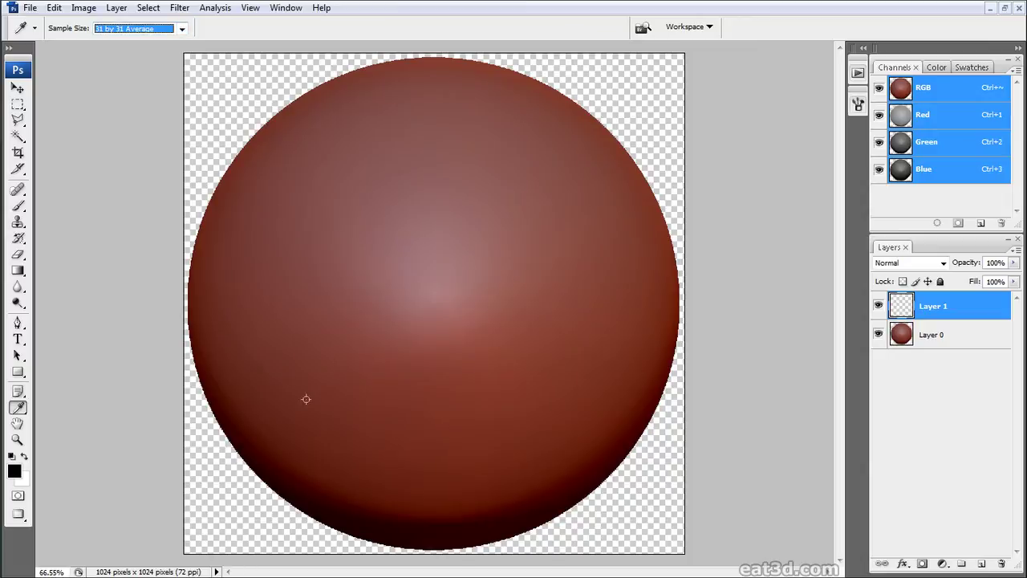
{"action": "left_click", "coordinate": [289, 373]}
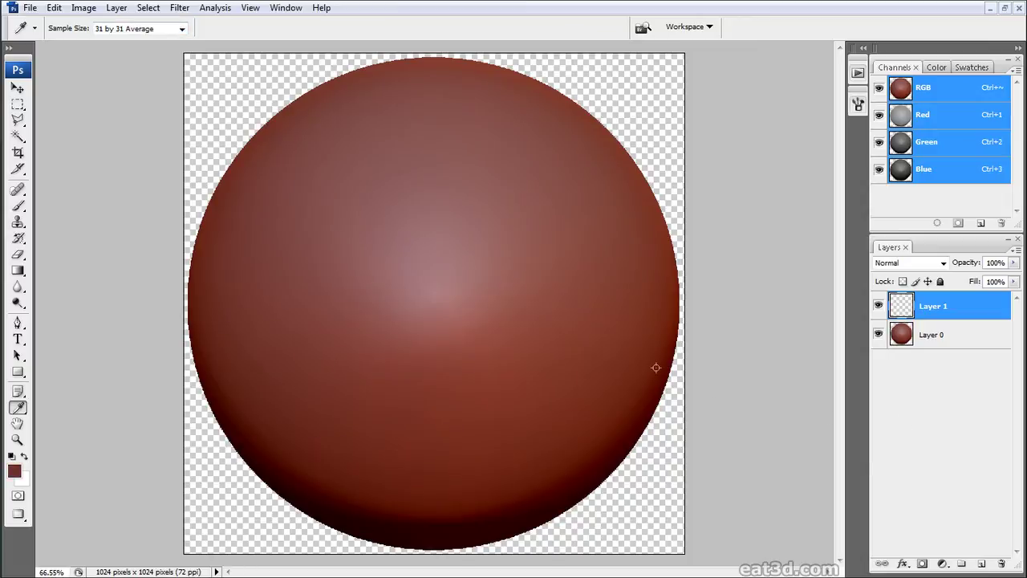
- Fill the new layer with the sampled red and place it beneath the sphere layer
{"action": "key", "text": "ctrl+BackSpace"}
{"action": "key", "text": "alt+BackSpace"}
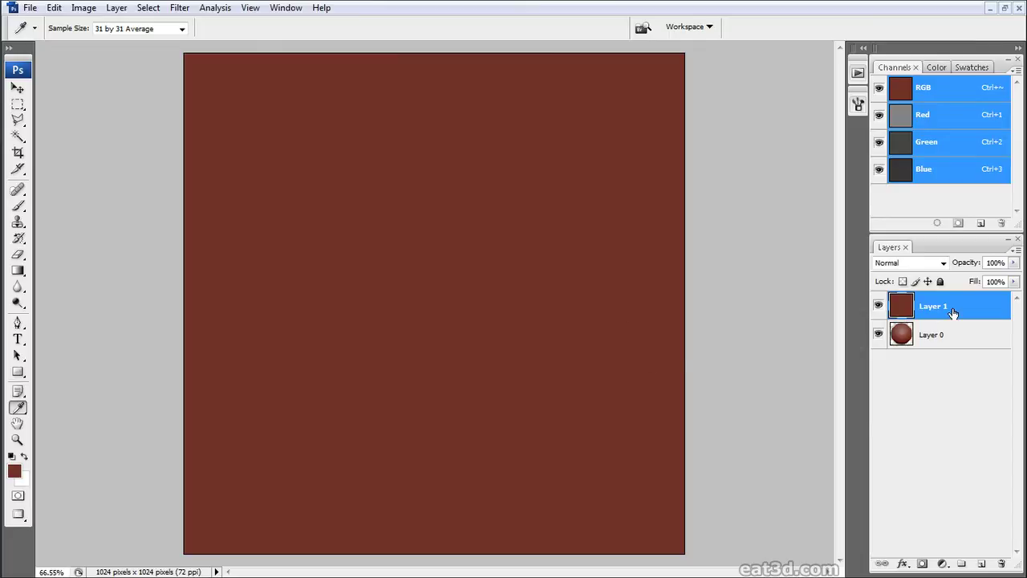
{"action": "left_click_drag", "start_coordinate": [963, 303], "coordinate": [975, 350]}
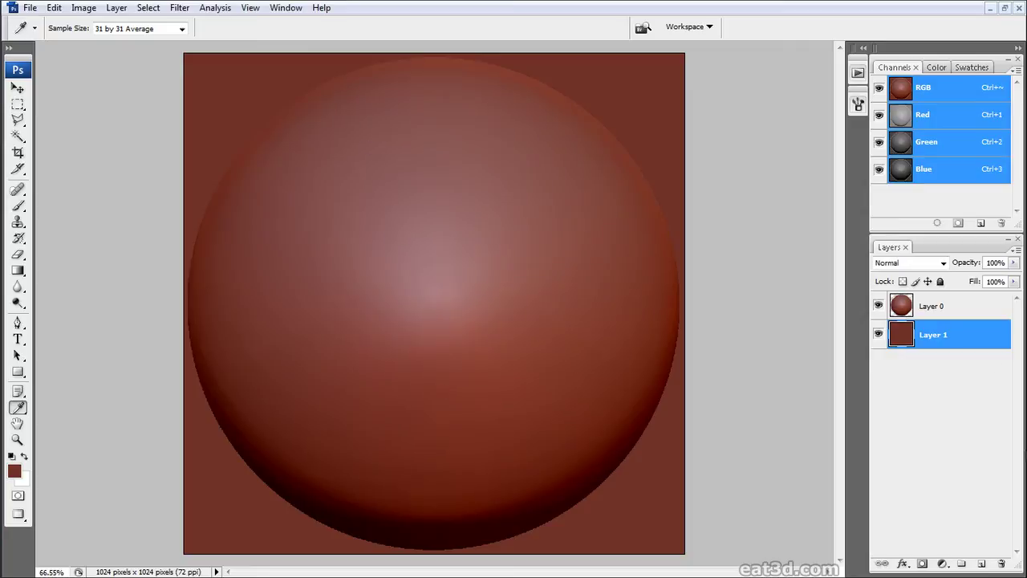
- Save the sphere layer's outline as an alpha channel and clear the selection
{"action": "left_click", "coordinate": [903, 308], "text": "ctrl"}
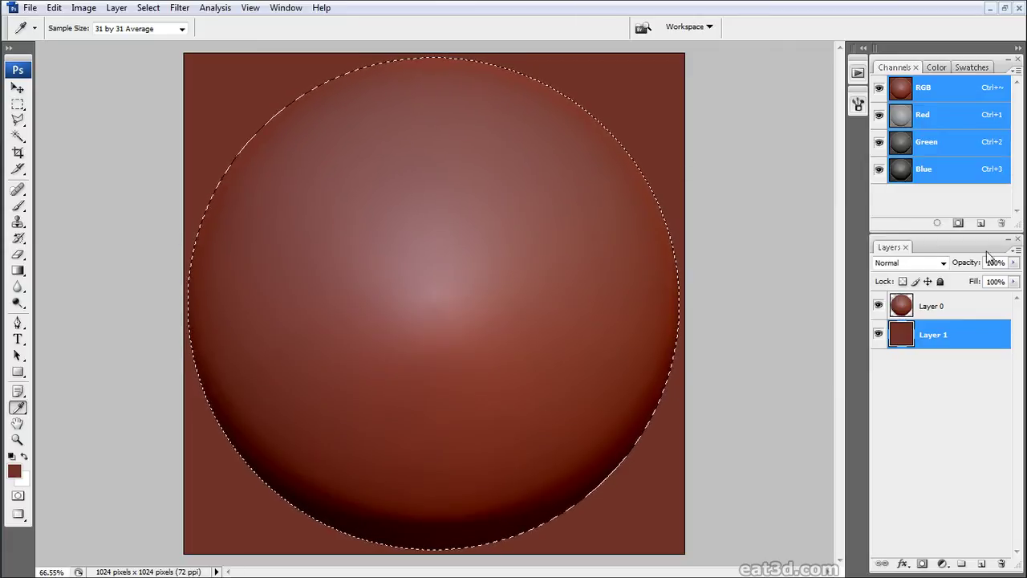
{"action": "left_click", "coordinate": [958, 223]}
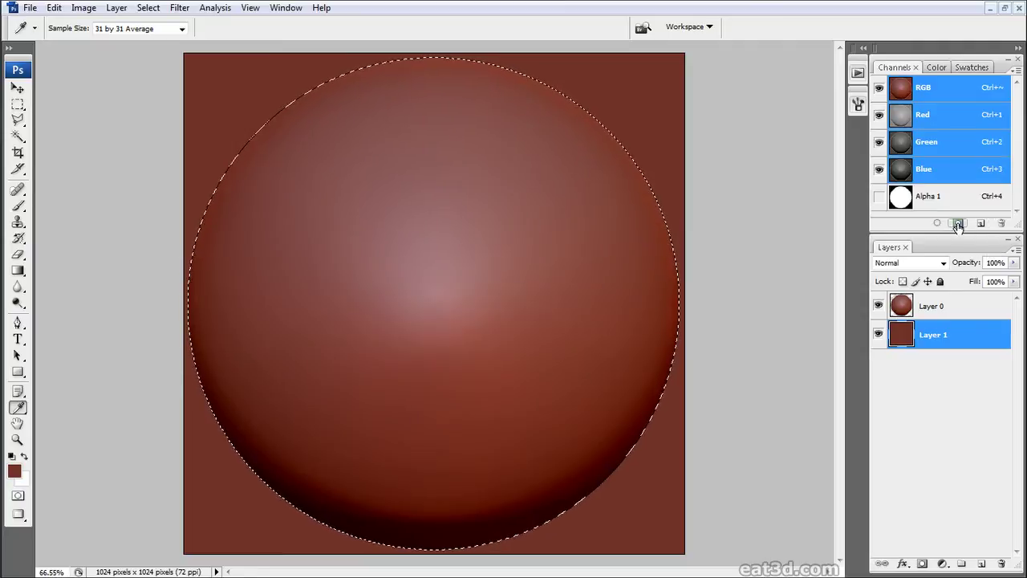
{"action": "key", "text": "ctrl+d"}
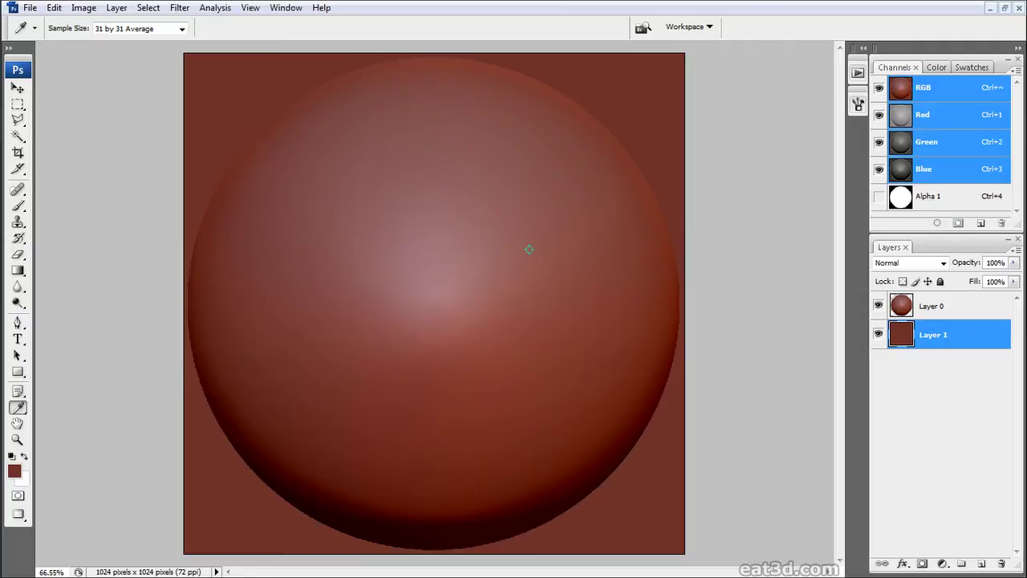
- Save a Targa copy to the Blender_MatCaps folder with alpha channels at 32 bits/pixel, removing "copy" from the Red_wax file name
{"action": "left_click", "coordinate": [30, 7]}
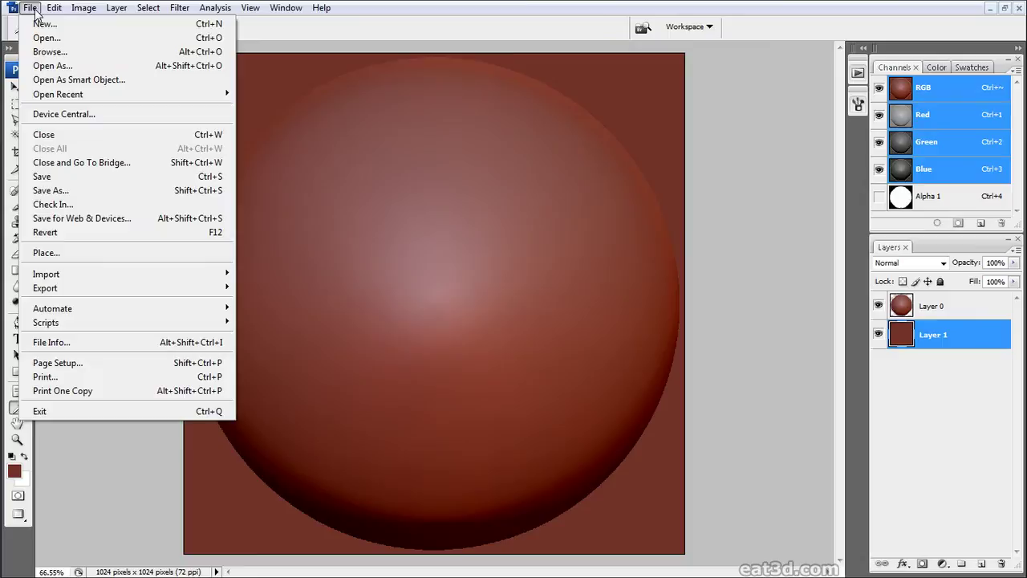
{"action": "left_click", "coordinate": [80, 190]}
{"action": "left_click", "coordinate": [437, 314]}
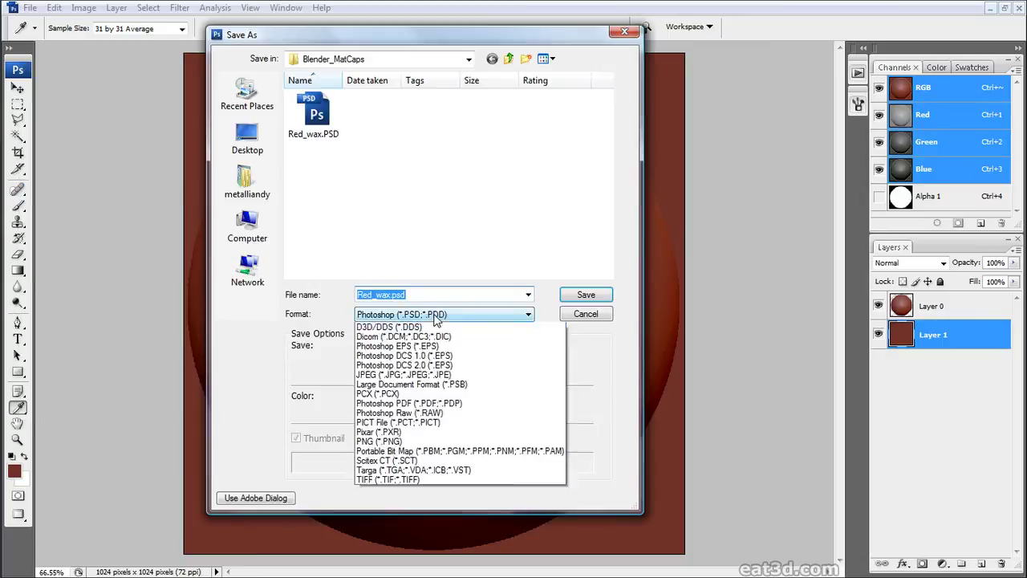
{"action": "left_click", "coordinate": [432, 495]}
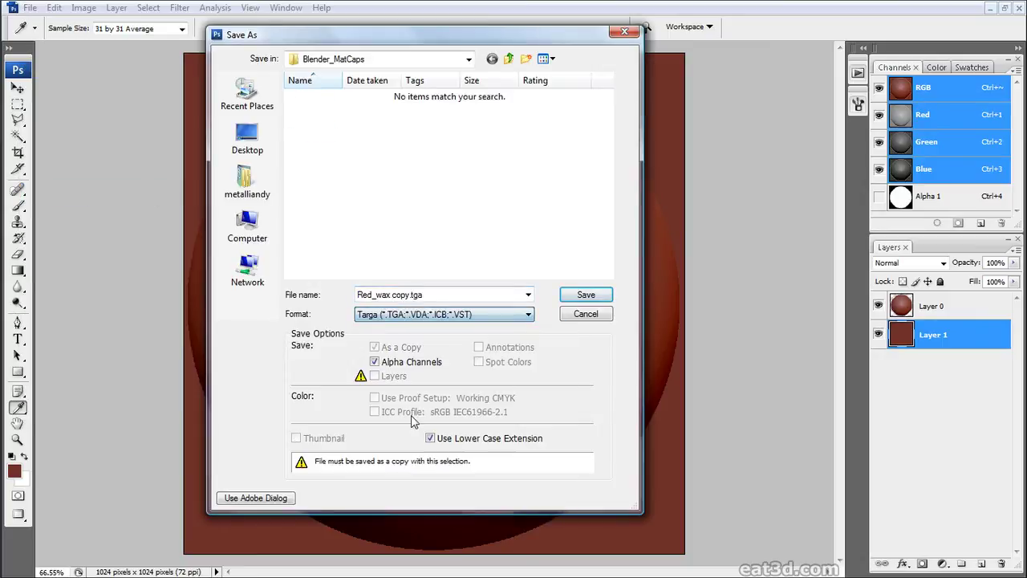
{"action": "left_click", "coordinate": [392, 299]}
{"action": "left_click_drag", "start_coordinate": [390, 297], "coordinate": [405, 296]}
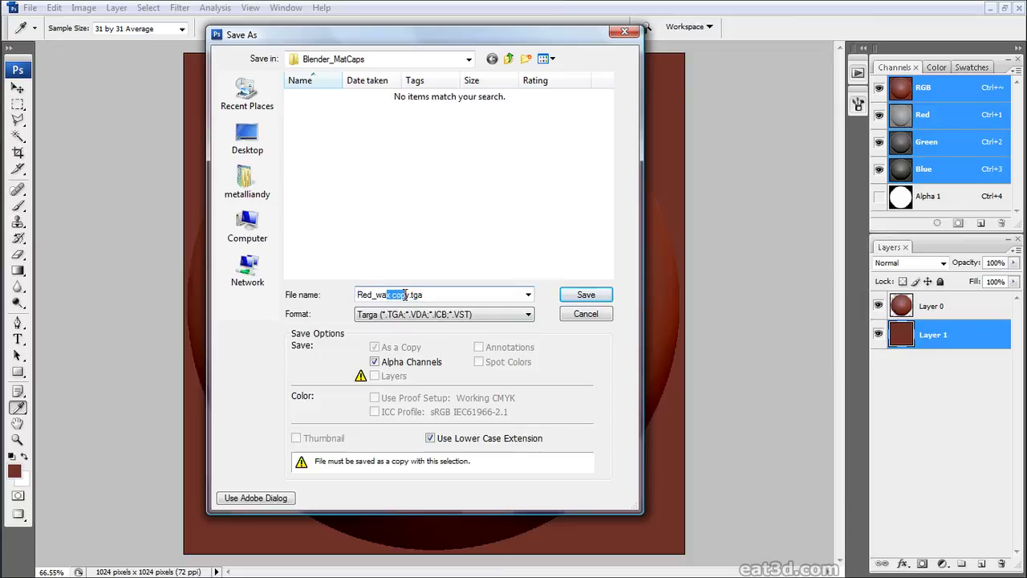
{"action": "key", "text": "Delete"}
{"action": "key", "text": "Return"}
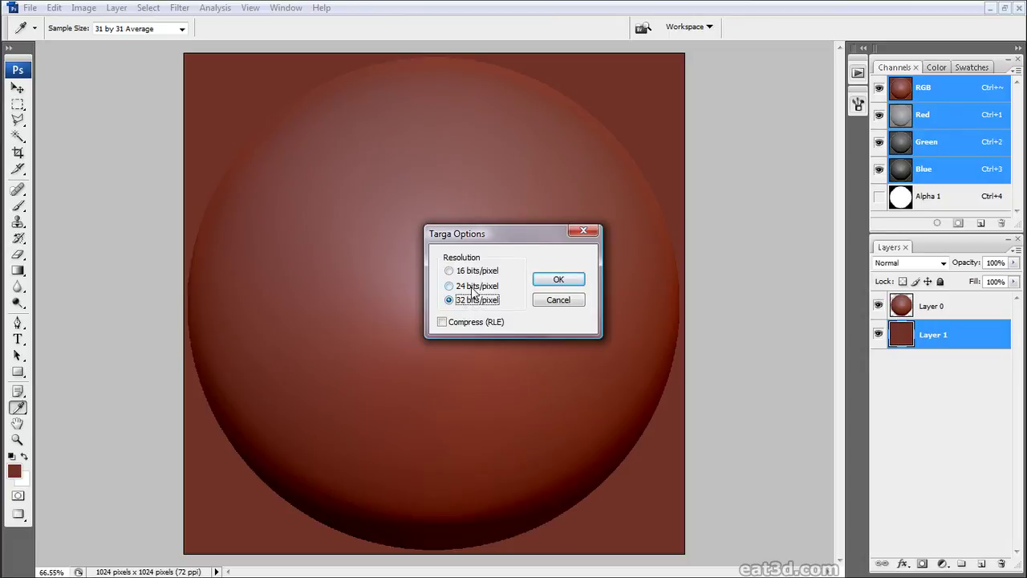
{"action": "left_click", "coordinate": [554, 280]}
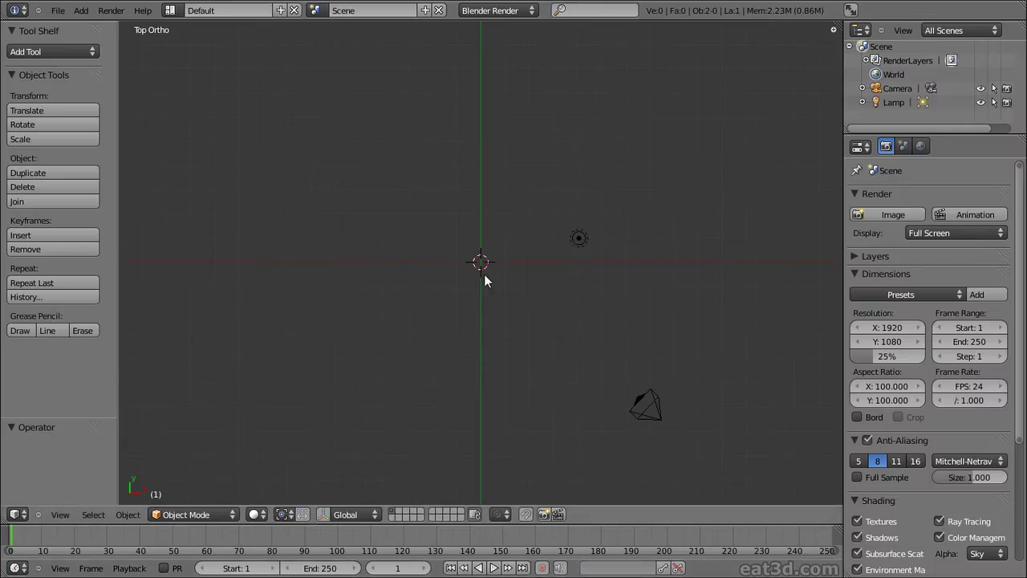
- Switch to Blender and add a Monkey mesh at the scene's centre
{"action": "key", "text": "shift+a"}
{"action": "mouse_move", "coordinate": [486, 274]}
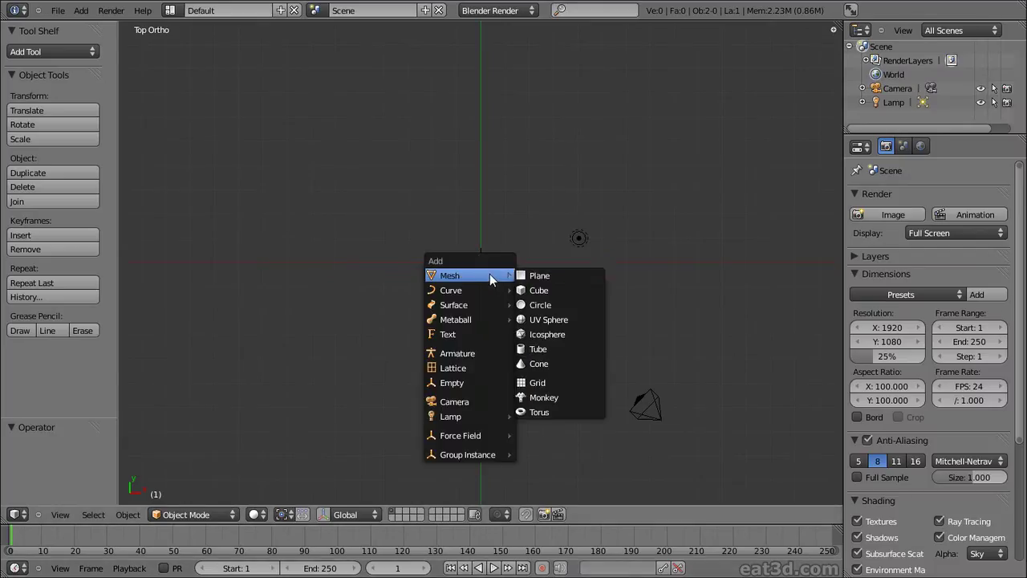
{"action": "left_click", "coordinate": [562, 397]}
{"action": "scroll", "coordinate": [531, 297], "scroll_direction": "up", "scroll_amount": 8}
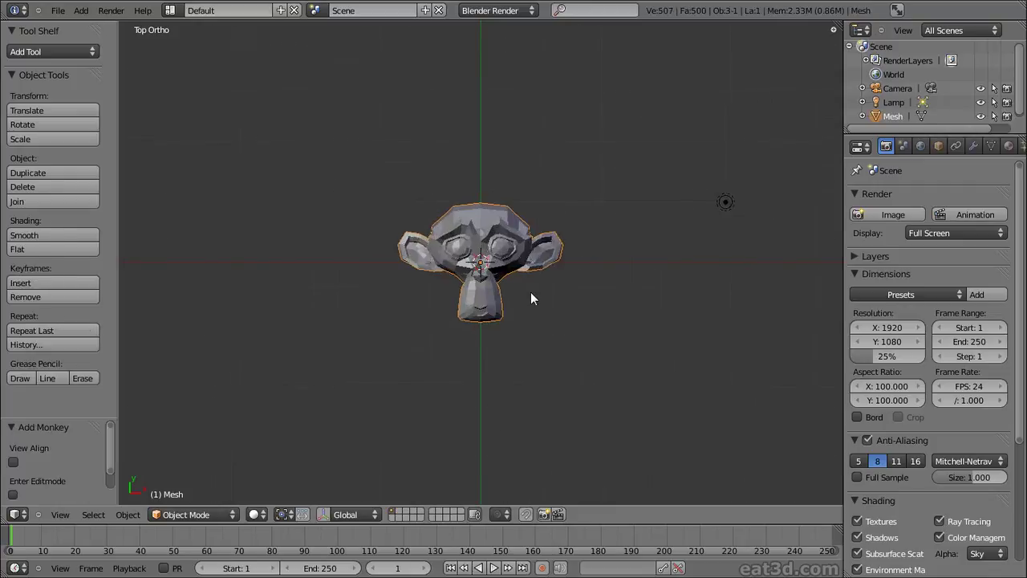
- Rotate the whole monkey mesh upright in Edit Mode, working from the right side view, so its face points forward
{"action": "key", "text": "KP_3"}
{"action": "key", "text": "Tab"}
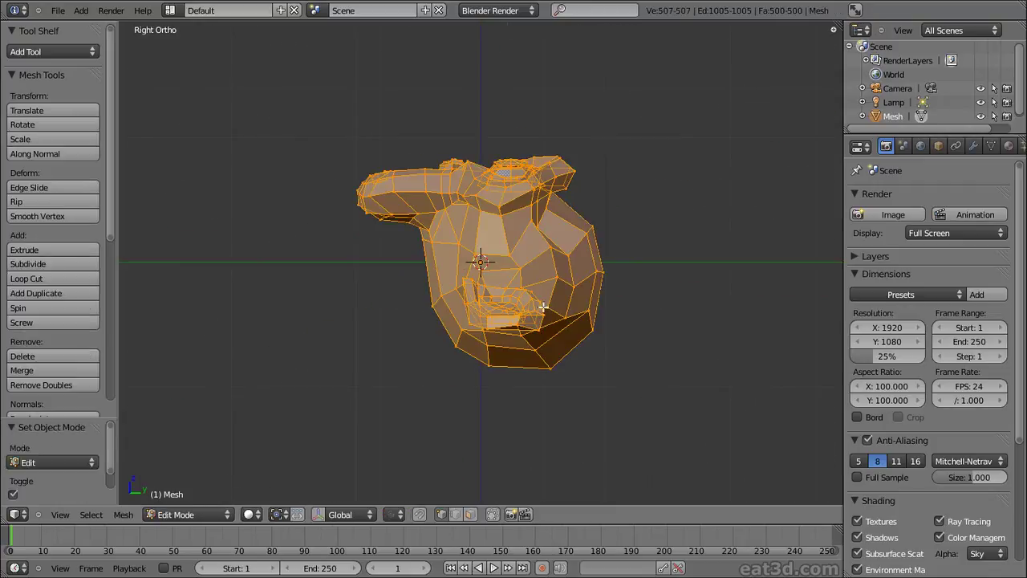
{"action": "key", "text": "r"}
{"action": "key", "text": "Return"}
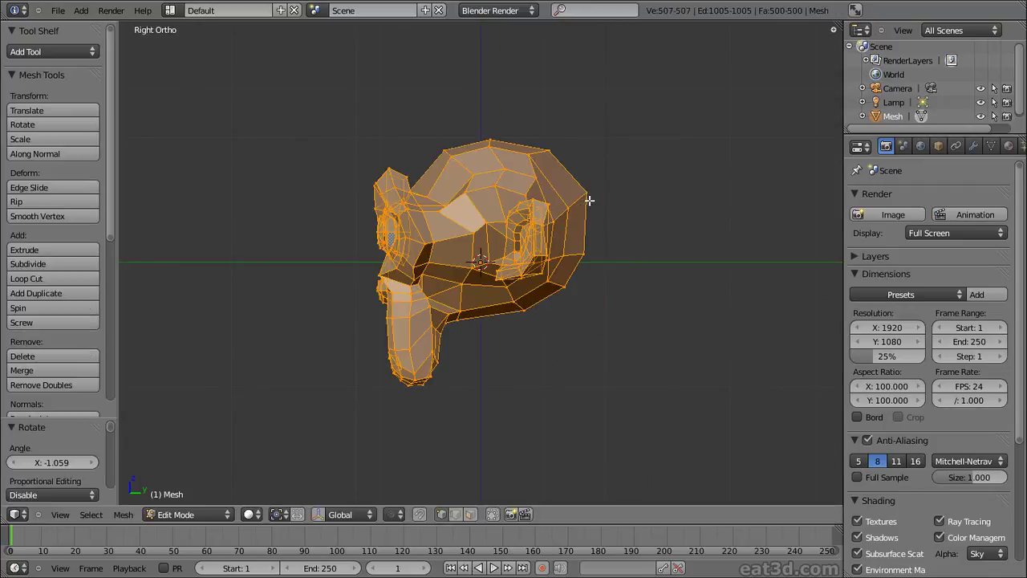
- Return the monkey to Object Mode in front view and apply smooth shading
{"action": "key", "text": "KP_1"}
{"action": "key", "text": "Tab"}
{"action": "left_click", "coordinate": [34, 235]}
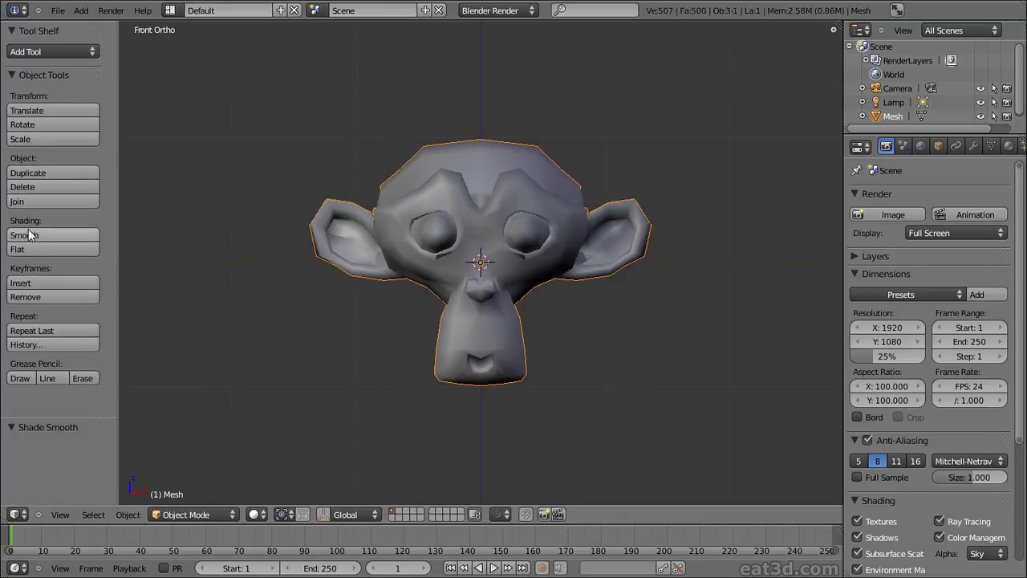
- Add a Subdivision Surface modifier to the monkey with View 3, Optimal Display on and Subdivide UVs off, and deselect the mesh
{"action": "left_click", "coordinate": [973, 146]}
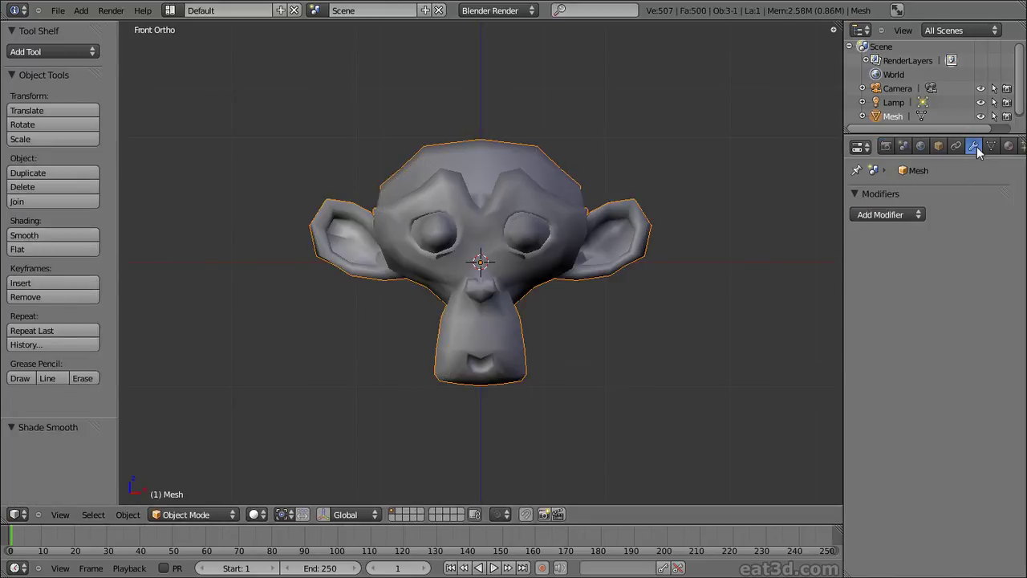
{"action": "left_click", "coordinate": [887, 215]}
{"action": "left_click", "coordinate": [664, 390]}
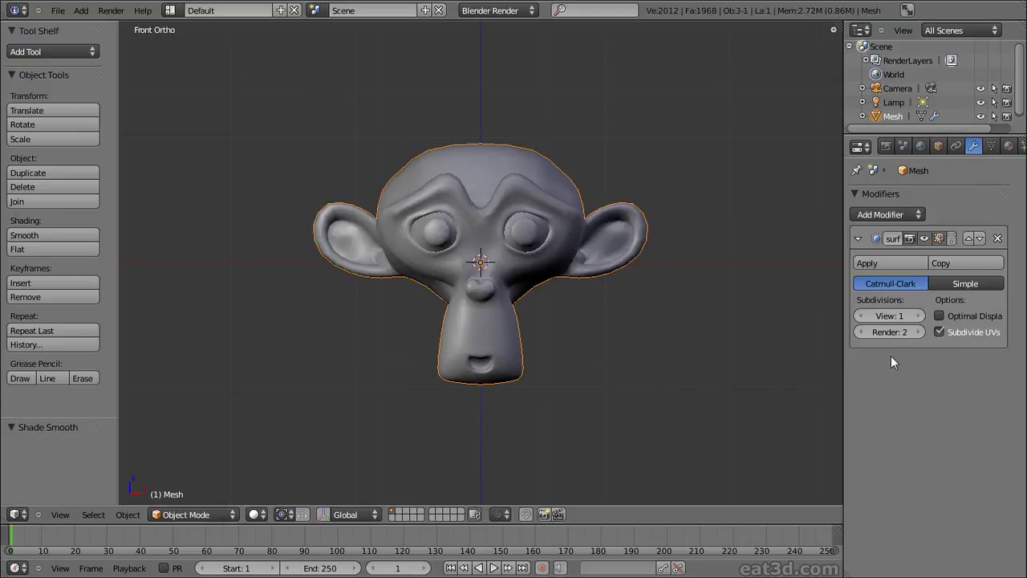
{"action": "left_click", "coordinate": [919, 315]}
{"action": "left_click", "coordinate": [919, 315]}
{"action": "left_click", "coordinate": [940, 331]}
{"action": "left_click", "coordinate": [938, 317]}
{"action": "scroll", "coordinate": [709, 334], "scroll_direction": "up", "scroll_amount": 3}
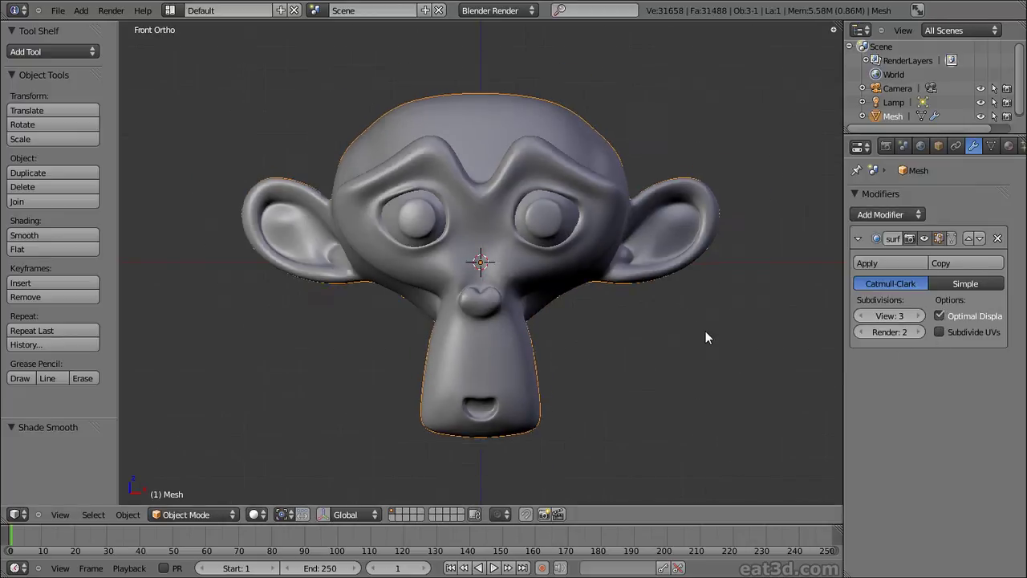
{"action": "key", "text": "a"}
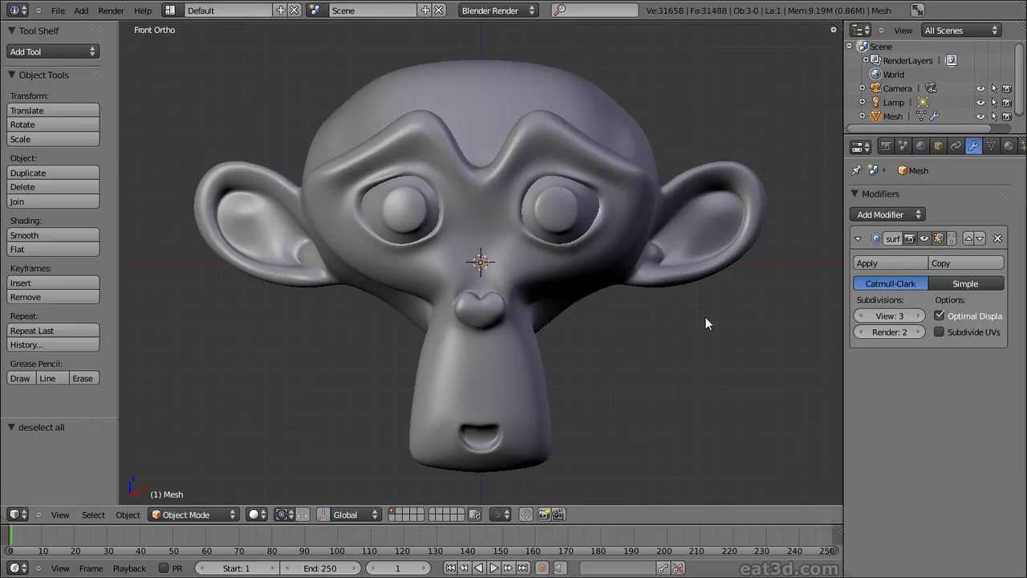
{"action": "scroll", "coordinate": [957, 151], "scroll_direction": "down", "scroll_amount": 2}
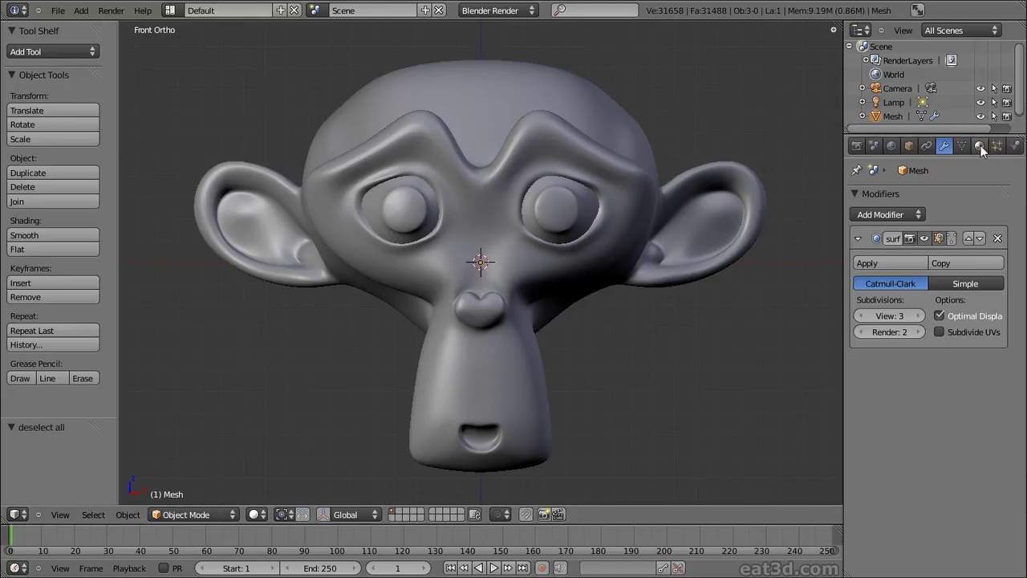
- Create a new material on the monkey mesh and make it Shadeless
{"action": "left_click", "coordinate": [980, 147]}
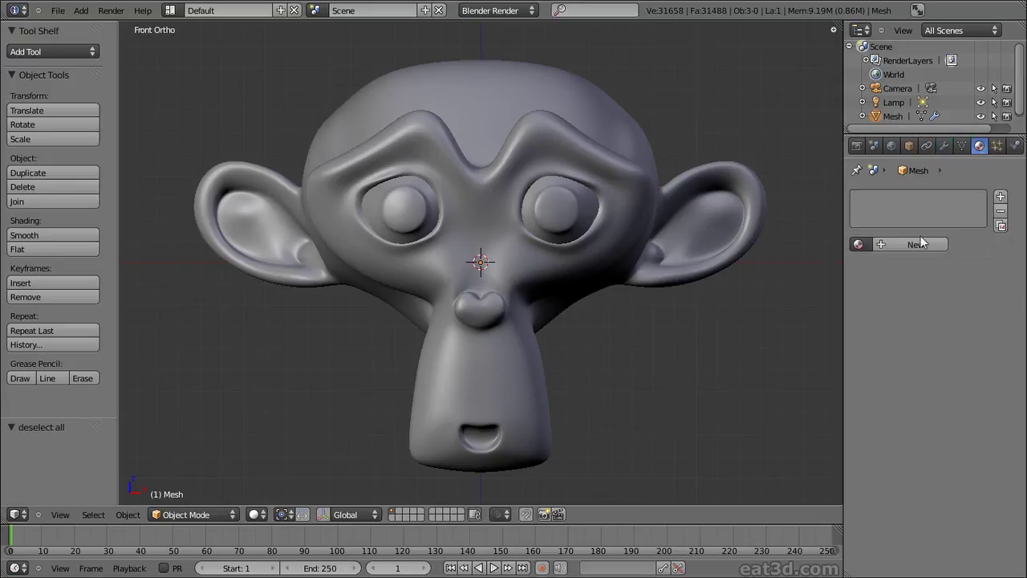
{"action": "left_click", "coordinate": [917, 245]}
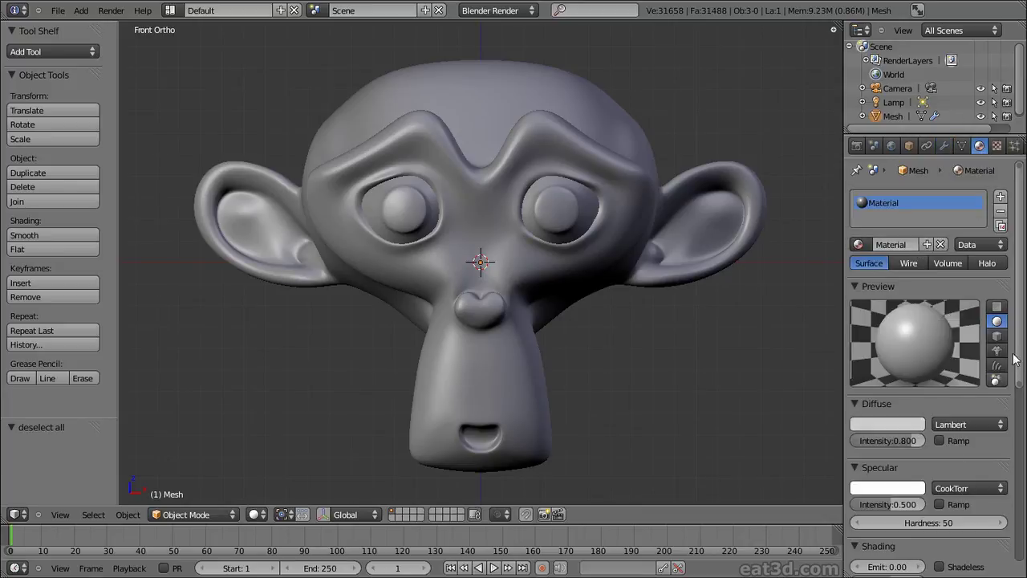
{"action": "scroll", "coordinate": [987, 353], "scroll_direction": "down", "scroll_amount": 6}
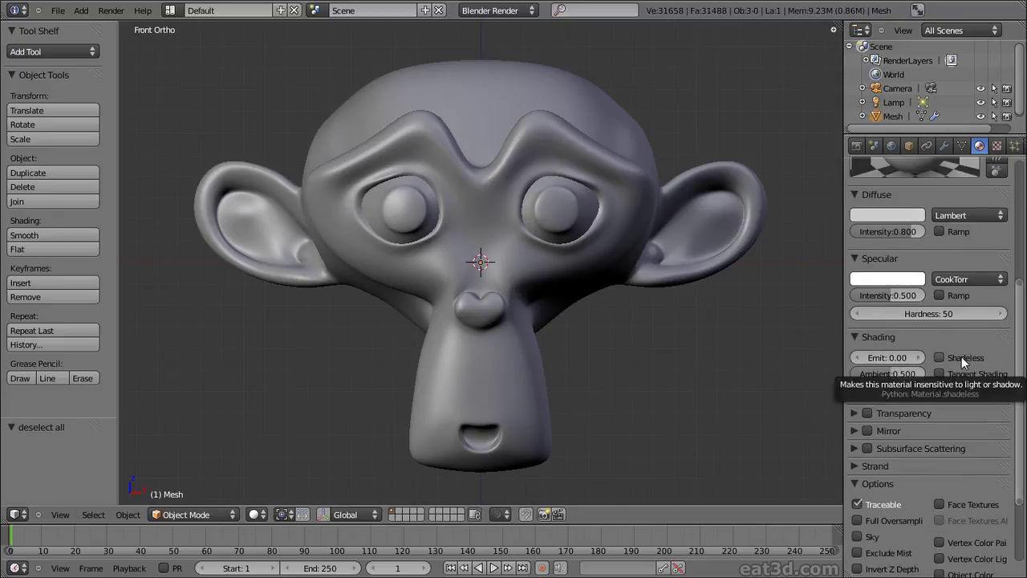
{"action": "left_click", "coordinate": [962, 357]}
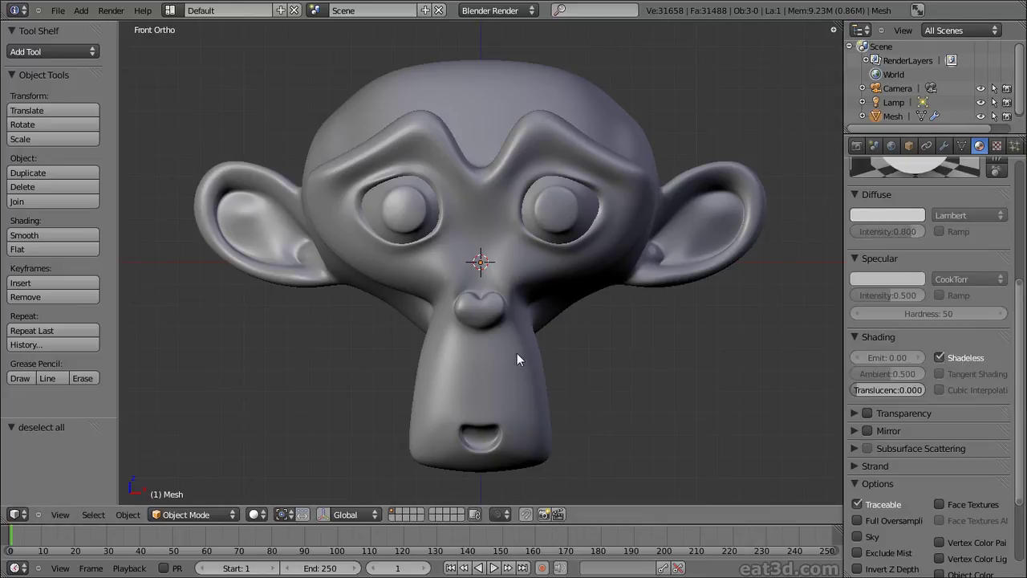
{"action": "scroll", "coordinate": [915, 359], "scroll_direction": "up", "scroll_amount": 5}
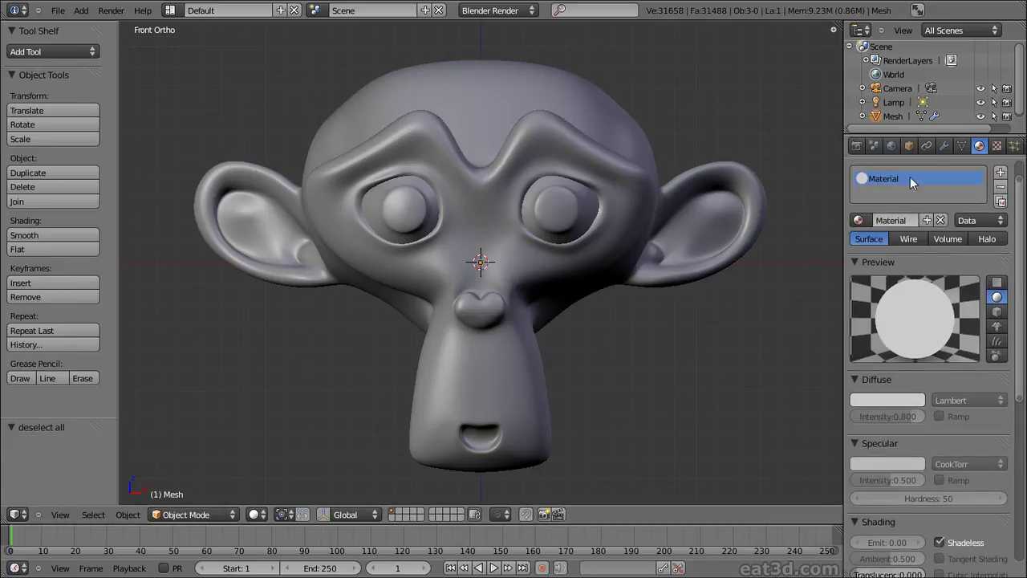
- Add an Image or Movie texture to the material and load Red_wax.tga from the Blender_MatCaps folder
{"action": "left_click", "coordinate": [997, 146]}
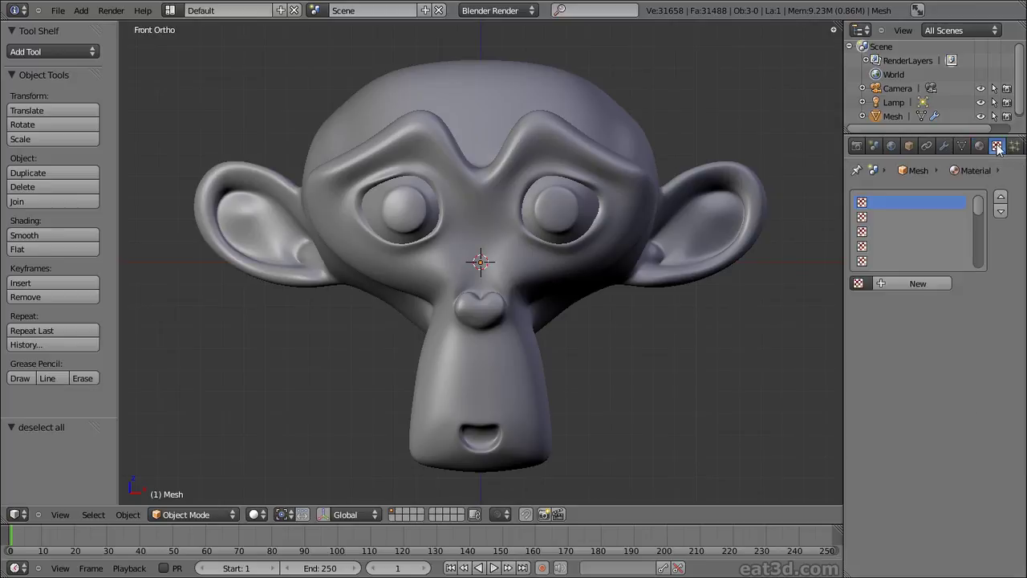
{"action": "left_click", "coordinate": [915, 284]}
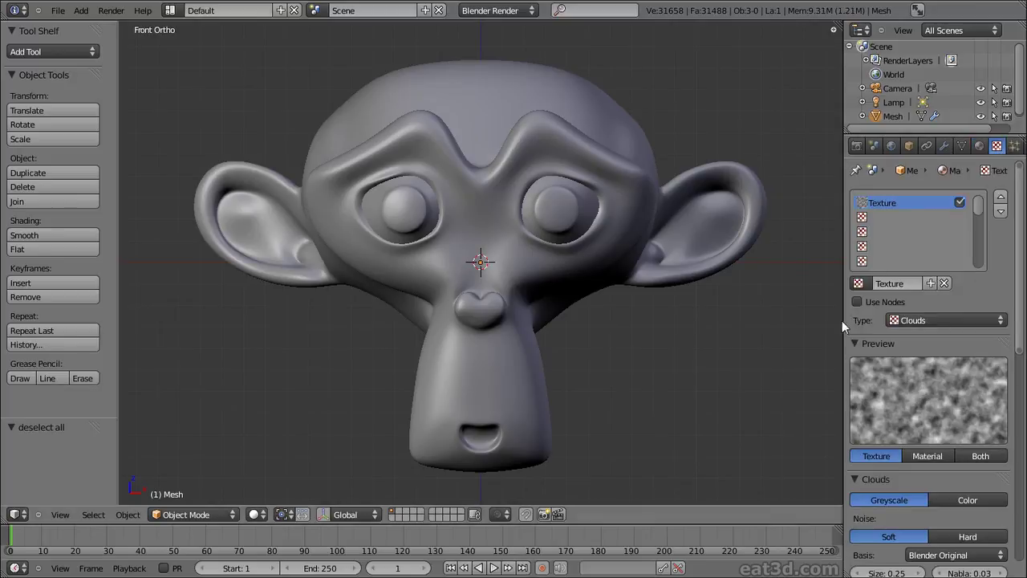
{"action": "left_click", "coordinate": [933, 321]}
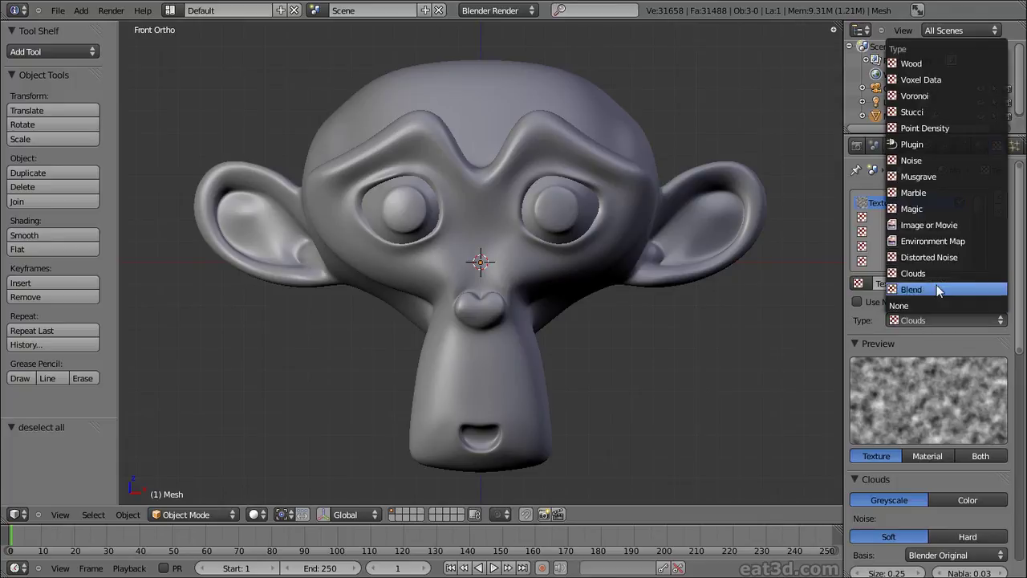
{"action": "left_click", "coordinate": [931, 226]}
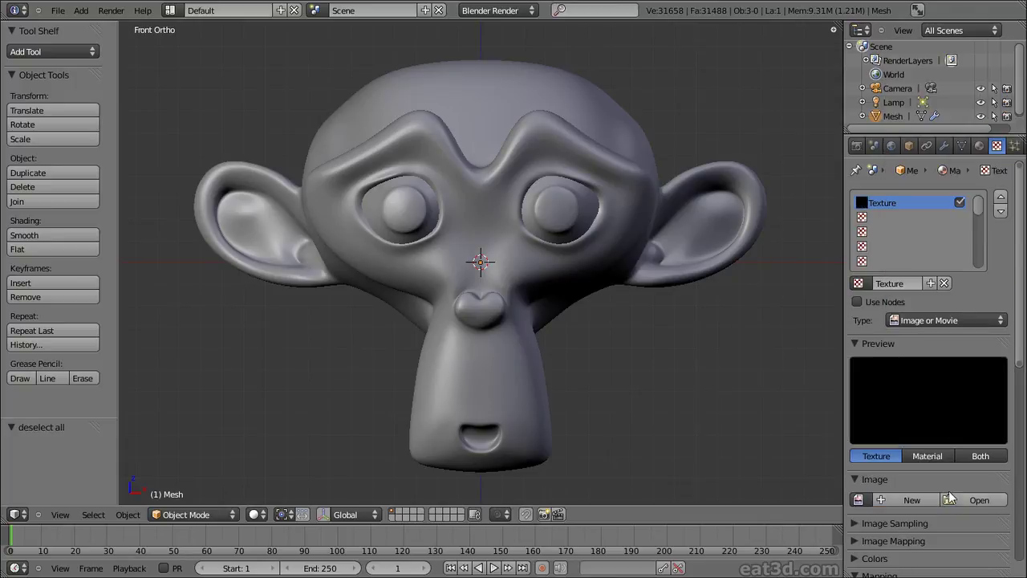
{"action": "left_click", "coordinate": [977, 500]}
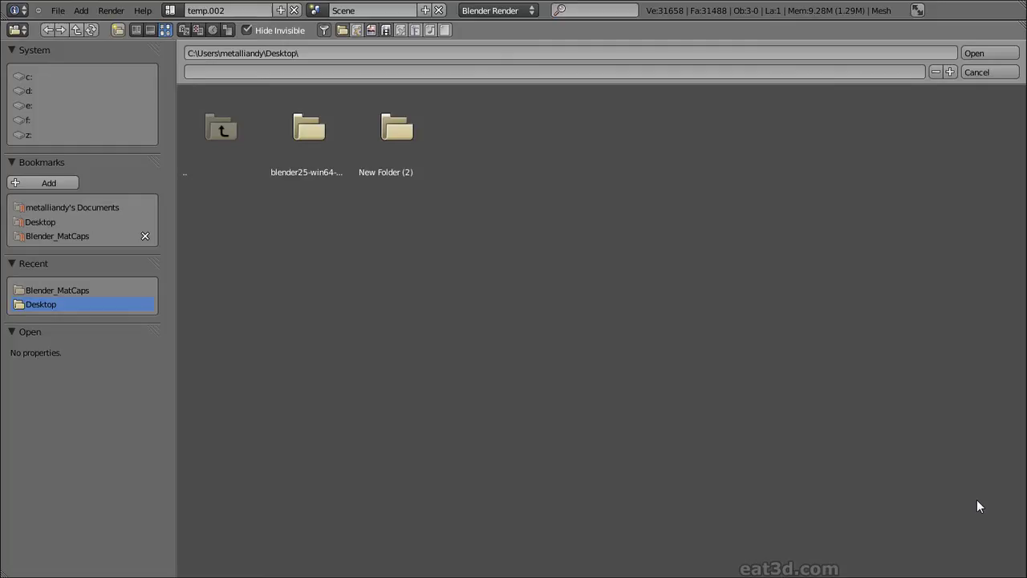
{"action": "left_click", "coordinate": [64, 236]}
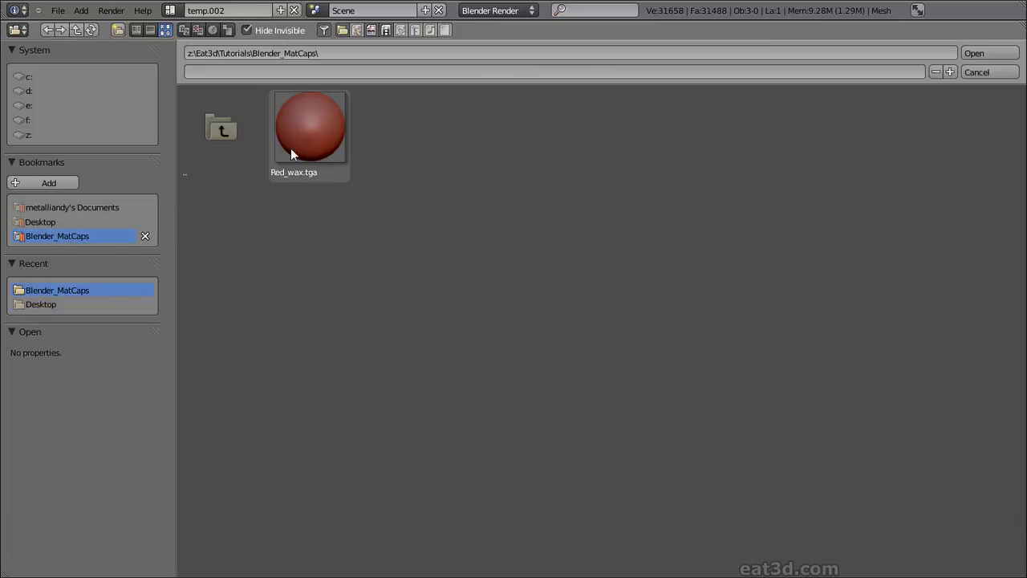
{"action": "left_click", "coordinate": [312, 137]}
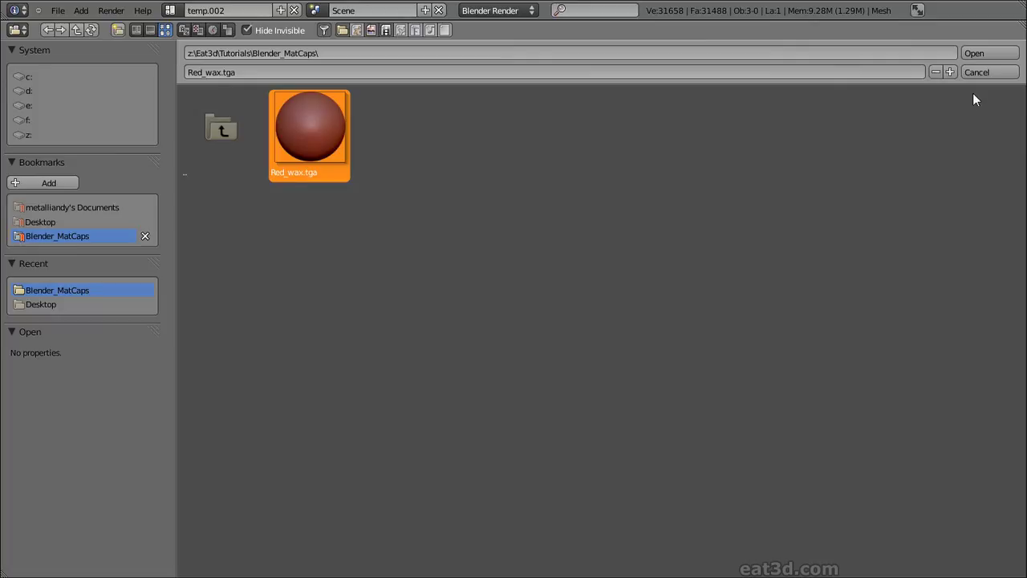
{"action": "left_click", "coordinate": [973, 53]}
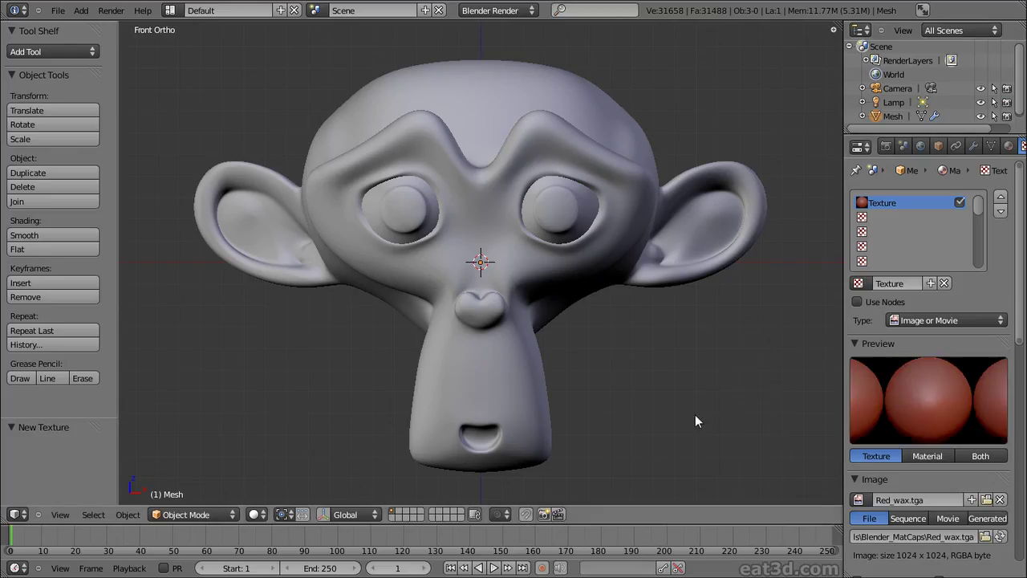
- Display the viewport as Textured with its material shading mode set to GLSL
{"action": "left_click", "coordinate": [257, 515]}
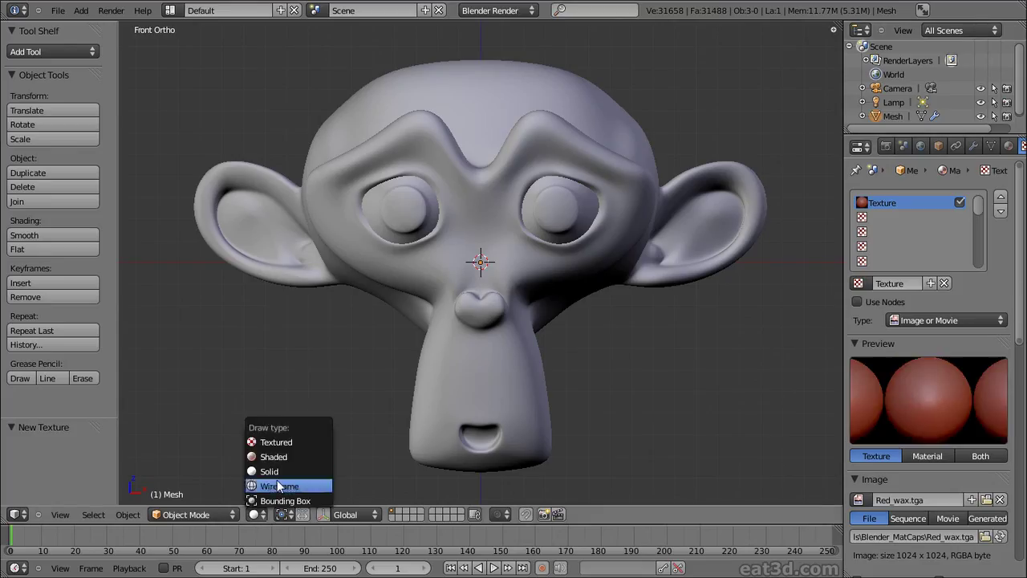
{"action": "left_click", "coordinate": [286, 441]}
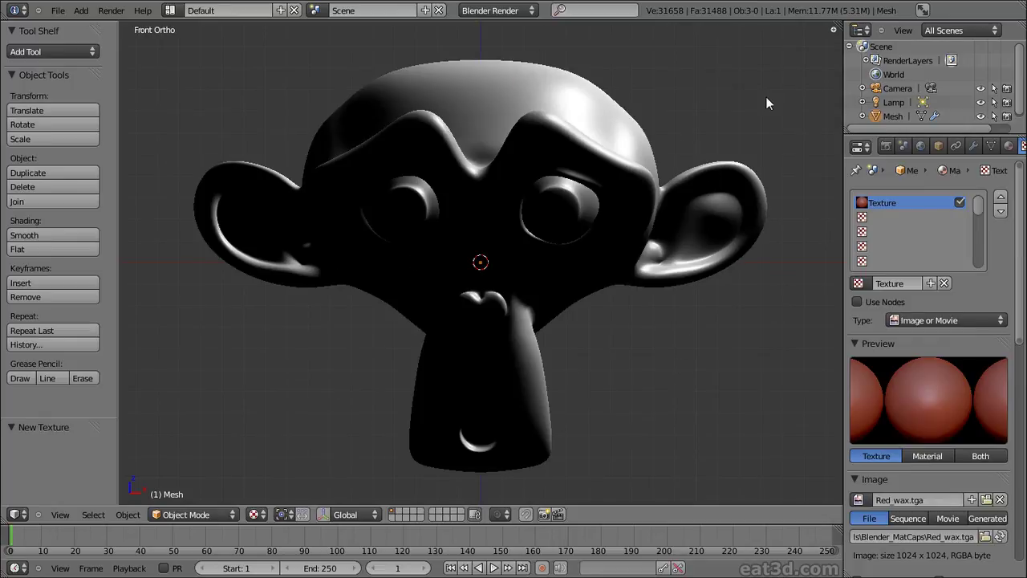
{"action": "left_click", "coordinate": [833, 29]}
{"action": "left_click_drag", "start_coordinate": [838, 73], "coordinate": [831, 361]}
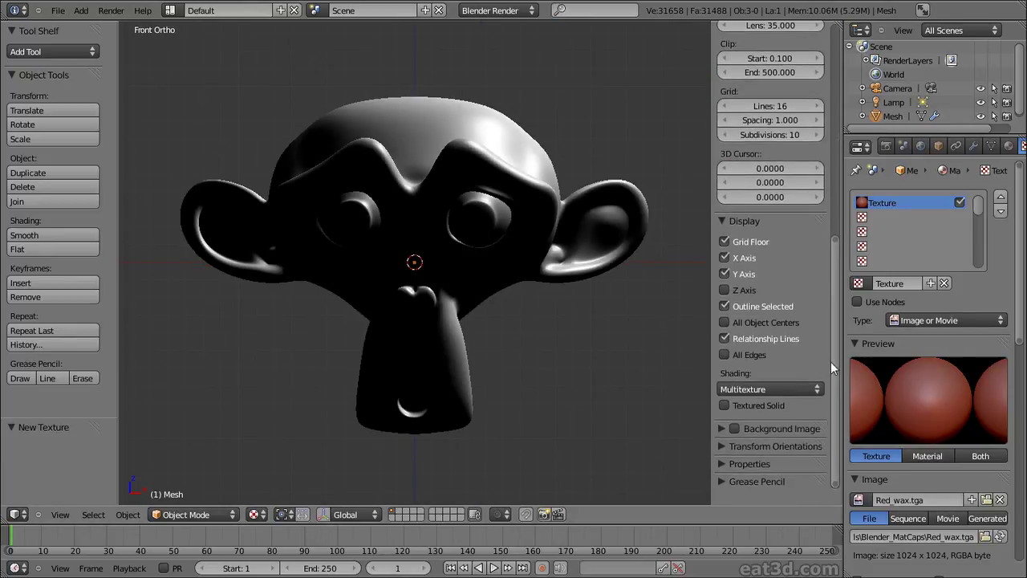
{"action": "left_click", "coordinate": [746, 390]}
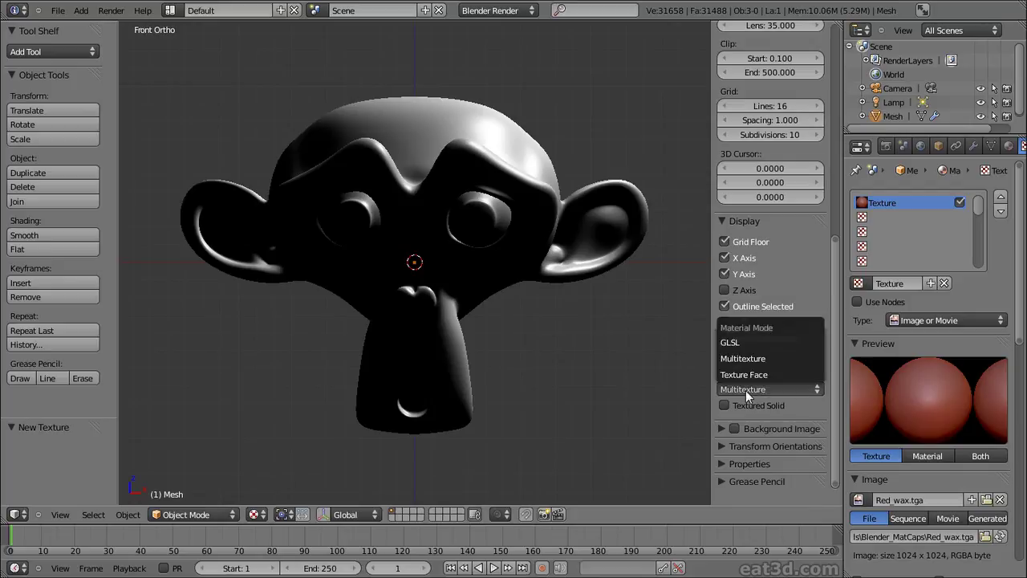
{"action": "left_click", "coordinate": [739, 344]}
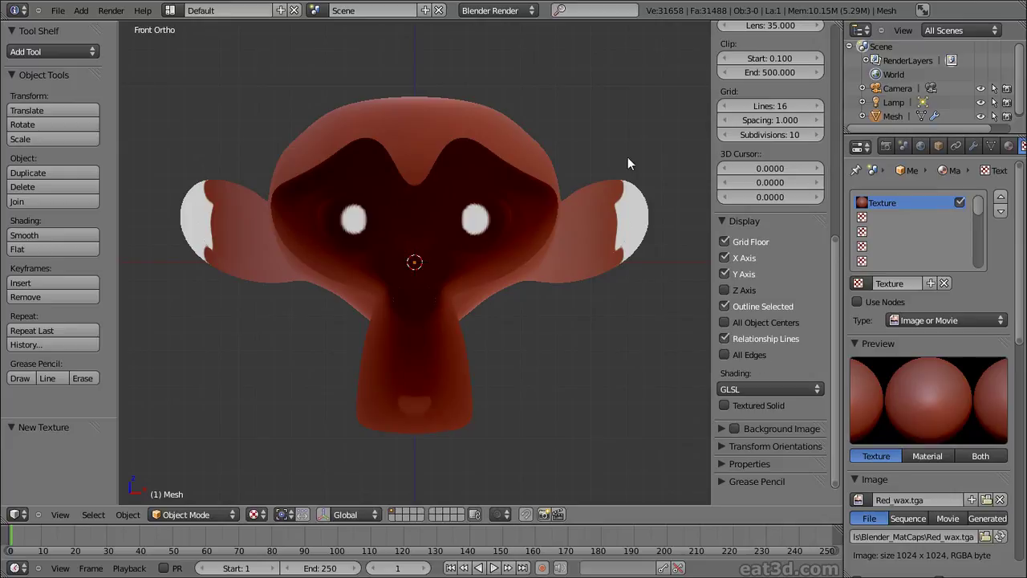
{"action": "key", "text": "n"}
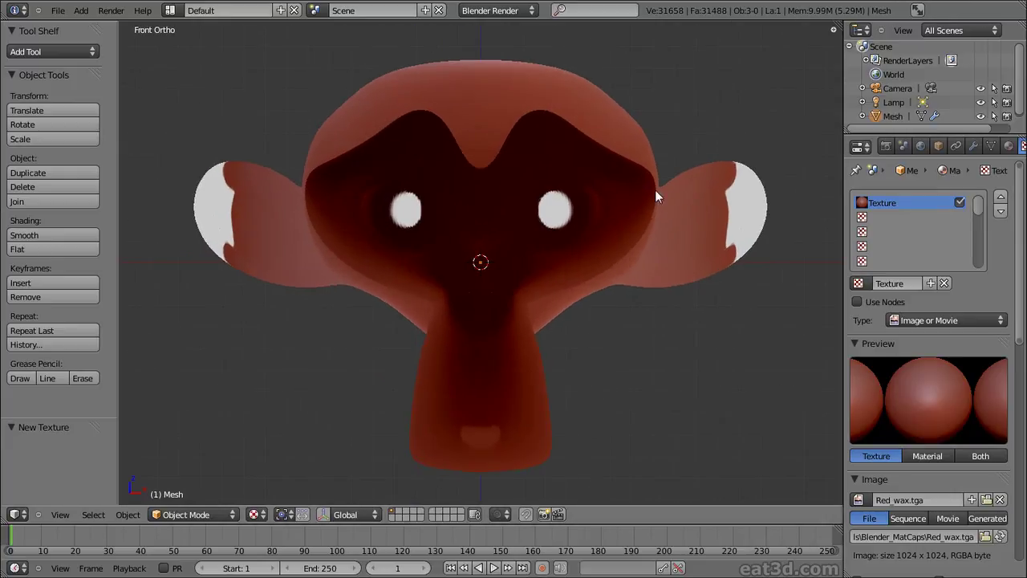
- Set the texture's mapping coordinates to Normal and inspect the monkey head from a slightly turned angle
{"action": "left_click_drag", "start_coordinate": [1022, 239], "coordinate": [1022, 383]}
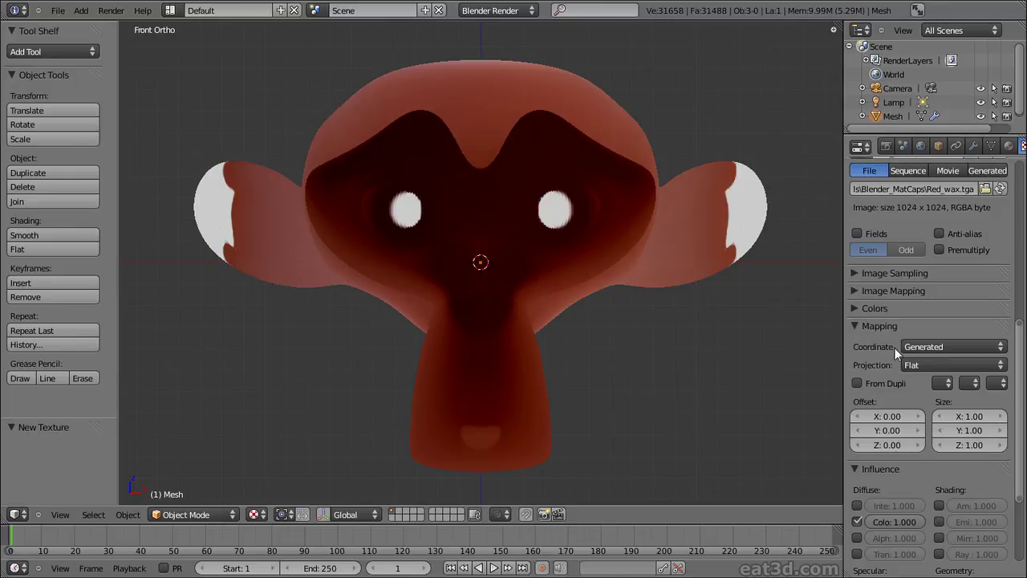
{"action": "left_click", "coordinate": [928, 346]}
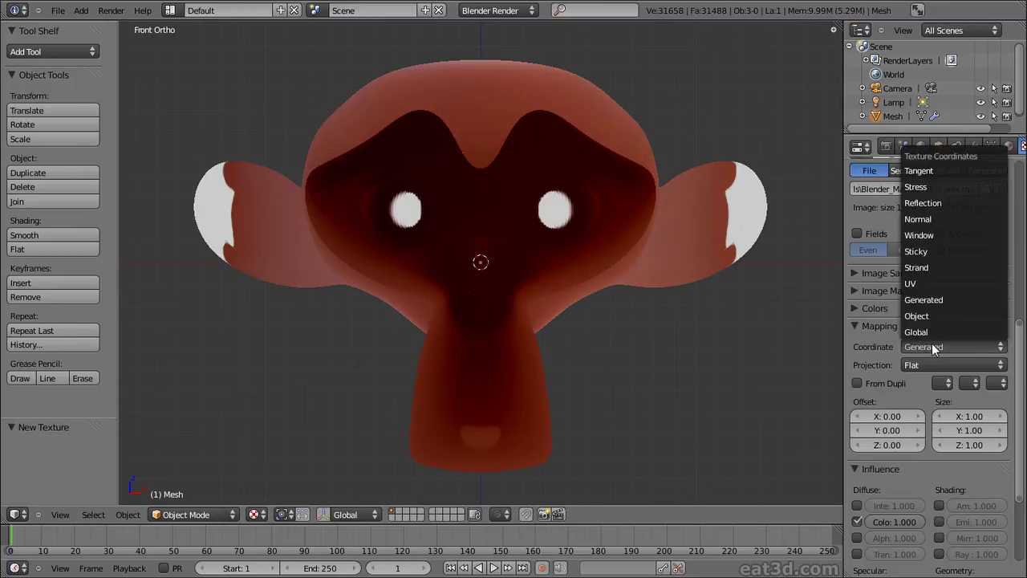
{"action": "left_click", "coordinate": [929, 219]}
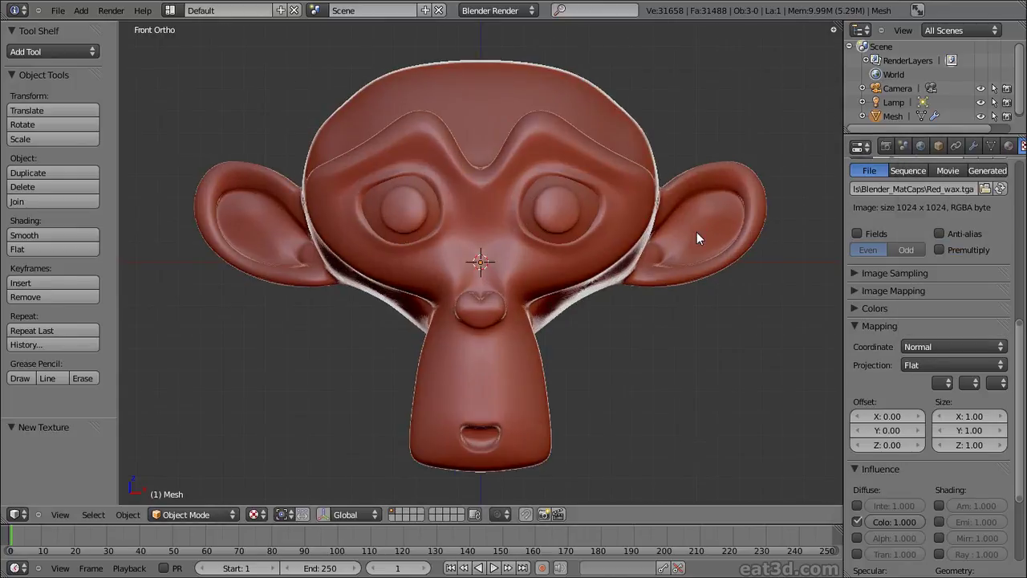
{"action": "middle_click_drag", "start_coordinate": [633, 265], "coordinate": [615, 243]}
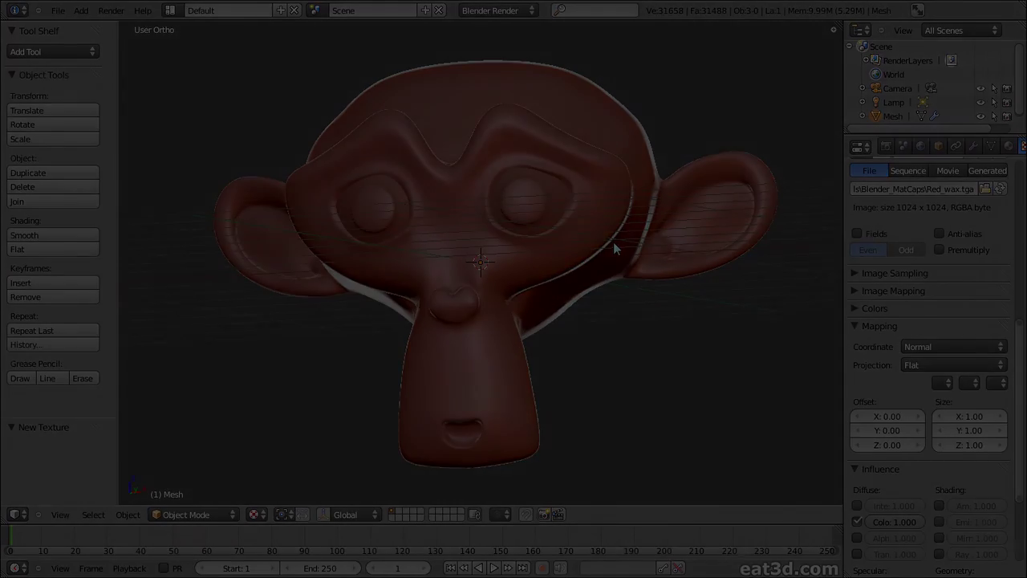